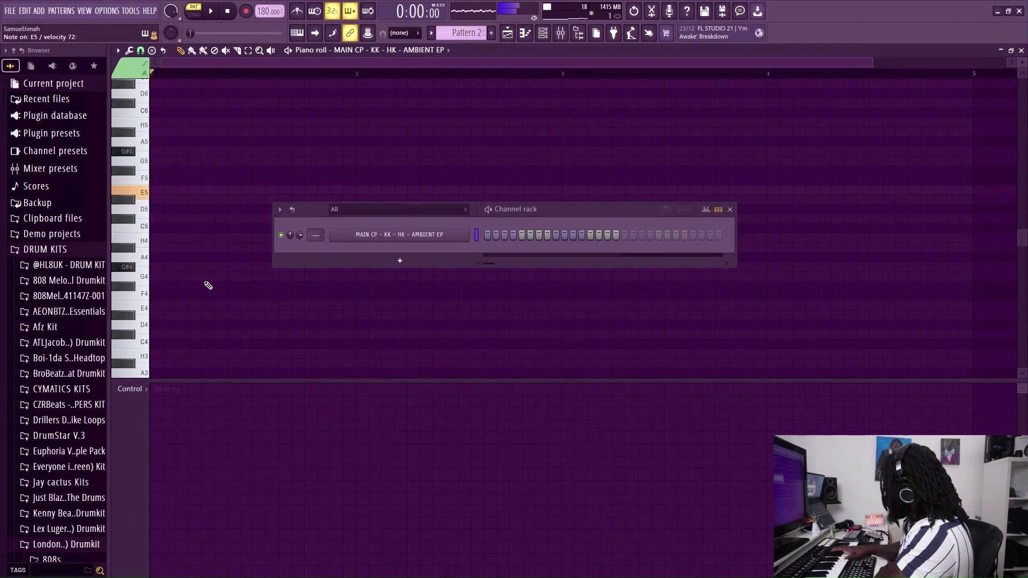
- Lay out the root notes in the piano roll as two-bar G#4, F#4 and G#4 notes starting at bar 1
key("F6")
key("space")
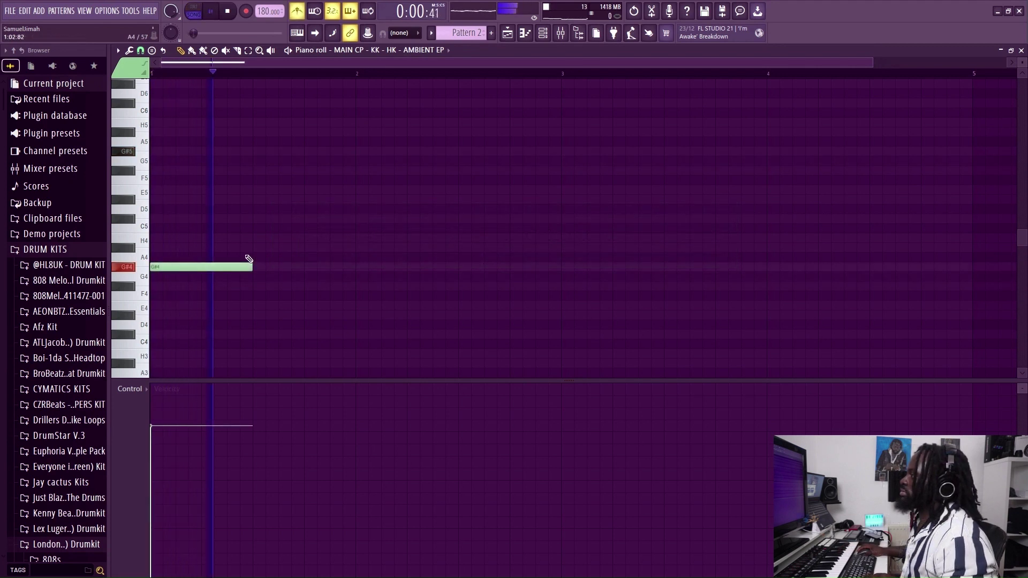
key("space")
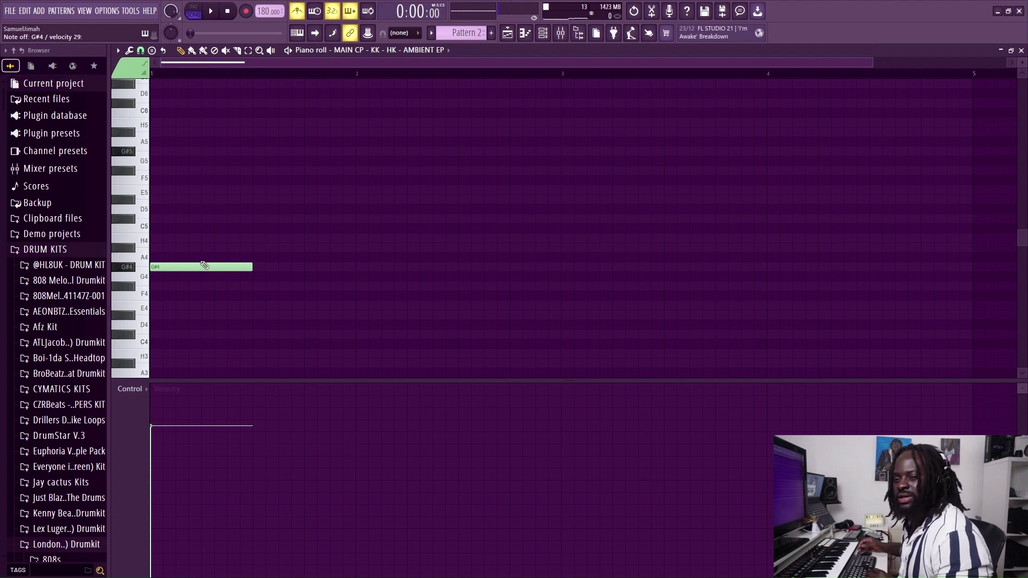
key("space")
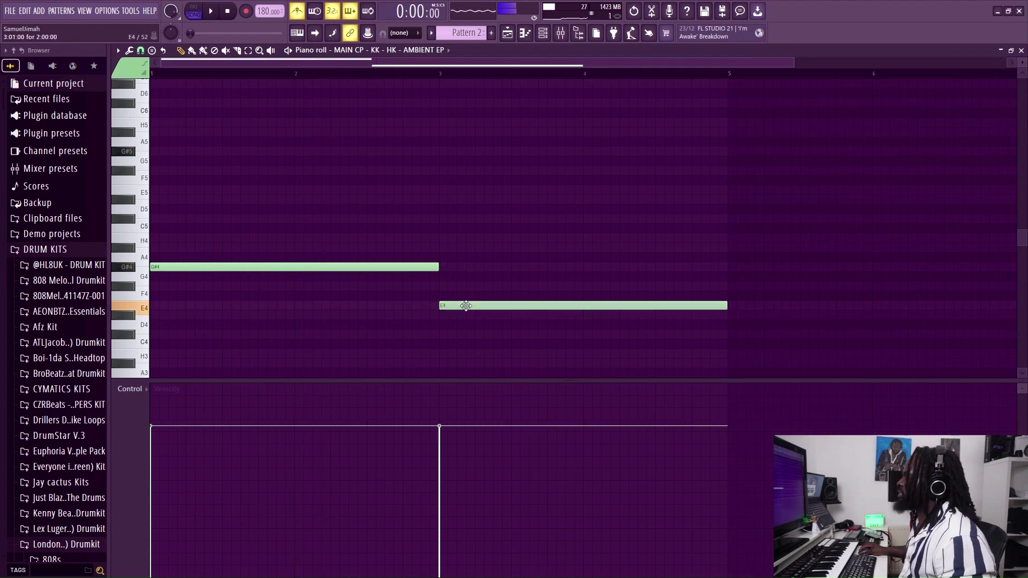
scroll(583, 259, "down", 3, "ctrl")
scroll(514, 241, "down", 1)
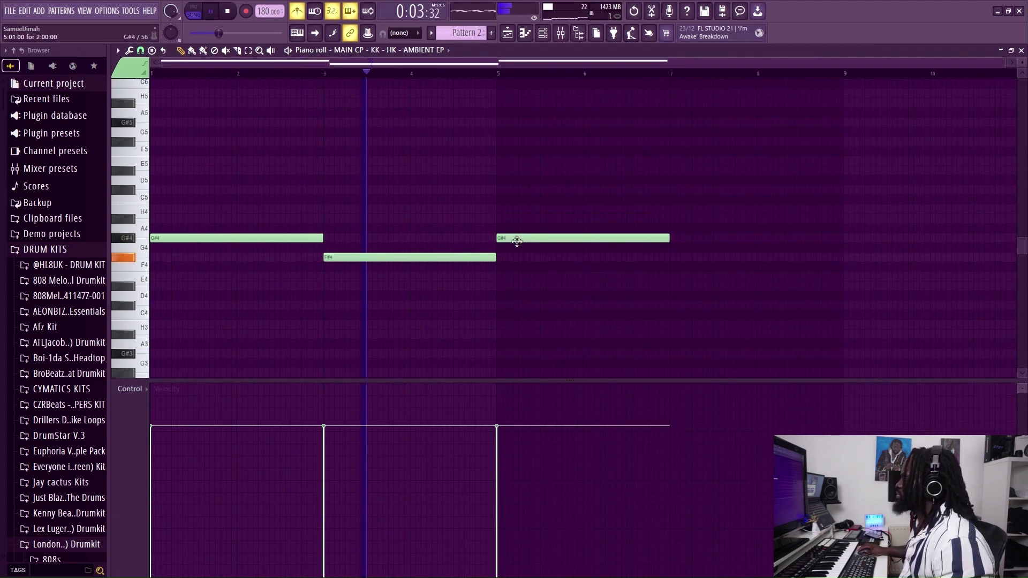
- Shorten the third root note to one bar and add one-bar notes B4, G#4 and F#4 at bars 6, 7 and 8
left_click_drag(669, 238, 584, 238)
left_click(589, 218)
left_click(676, 238)
left_click(763, 257)
- Build the first two chords by stacking H4, D#5 and B5 over G#4, and B4, C#5 and G#5 over F#4
left_click(156, 209)
left_click(156, 170)
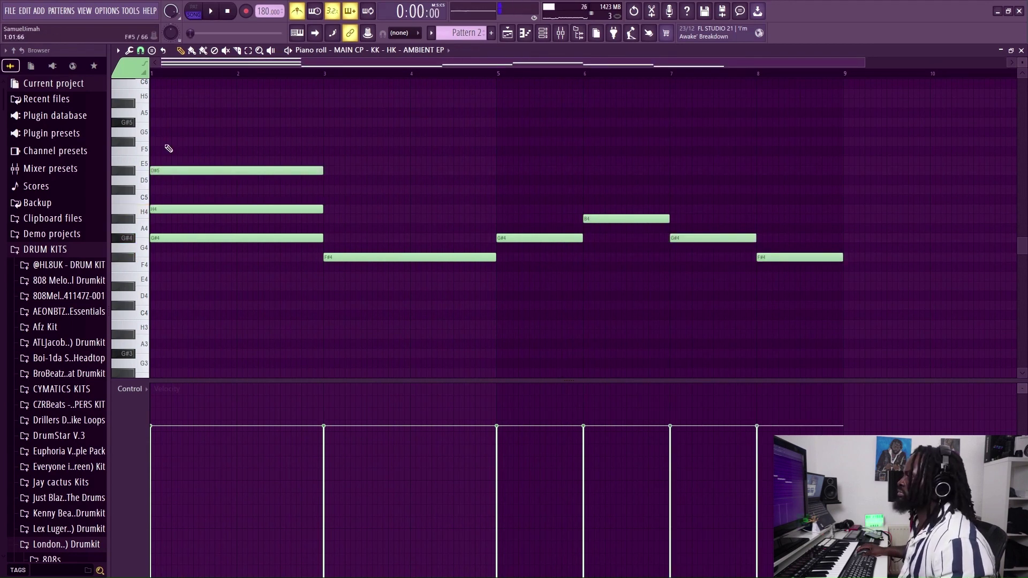
left_click(156, 103)
left_click(329, 218)
left_click(329, 190)
mouse_move(330, 159)
left_mouse_down()
mouse_move(329, 94)
mouse_move(330, 122)
left_mouse_up()
- Complete the one-bar chords at bars 5 and 6 with G#4, H4, D#5, B5 and with F#4, B4, C#5, G#5
left_click(506, 209)
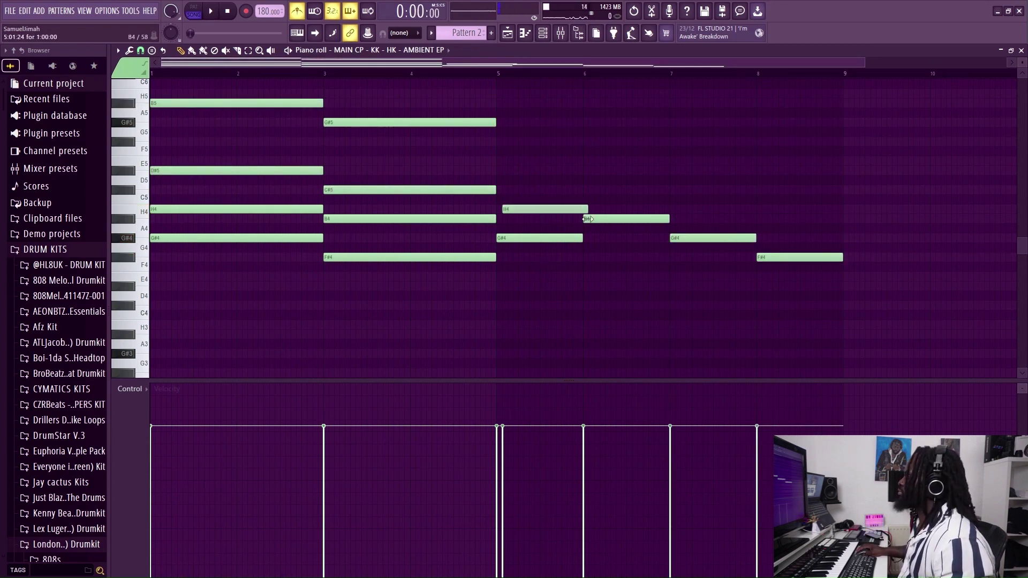
left_click(517, 169)
left_click(507, 103)
left_click(590, 189)
left_click(589, 94)
scroll(528, 92, "down", 1)
mouse_move(589, 94)
left_mouse_down()
mouse_move(589, 161)
mouse_move(590, 92)
left_mouse_up()
left_click(589, 253)
scroll(615, 175, "up", 2)
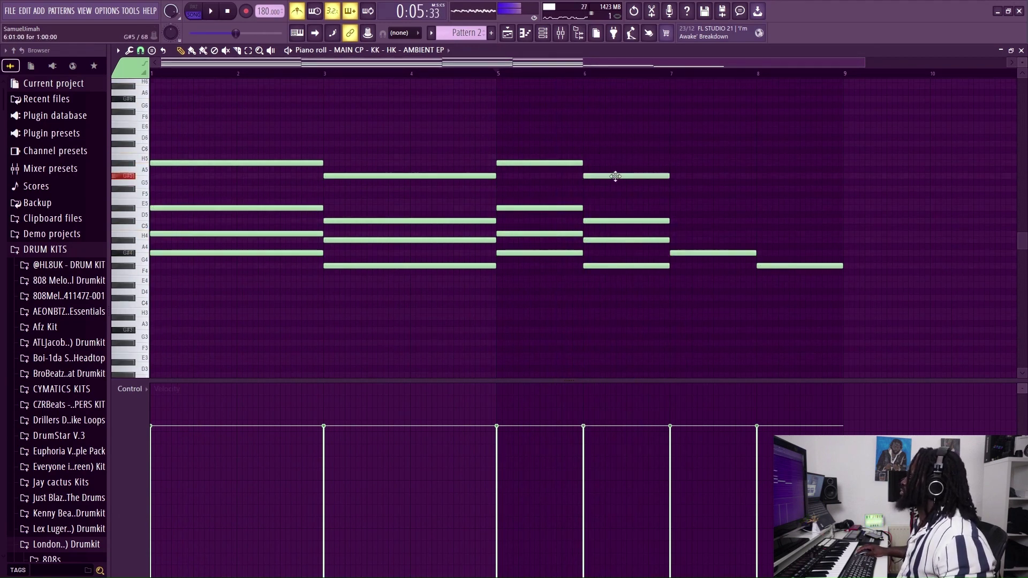
- Fill bar 7 with an E4, G#4, H4, F#5 chord and bar 8 with an F#4, B4, C#5, G#5 chord
left_click(608, 263)
left_click(622, 166)
scroll(632, 161, "up", 2)
left_click(622, 108)
left_click(712, 222)
left_click(713, 181)
left_click(712, 83)
scroll(696, 107, "down", 2)
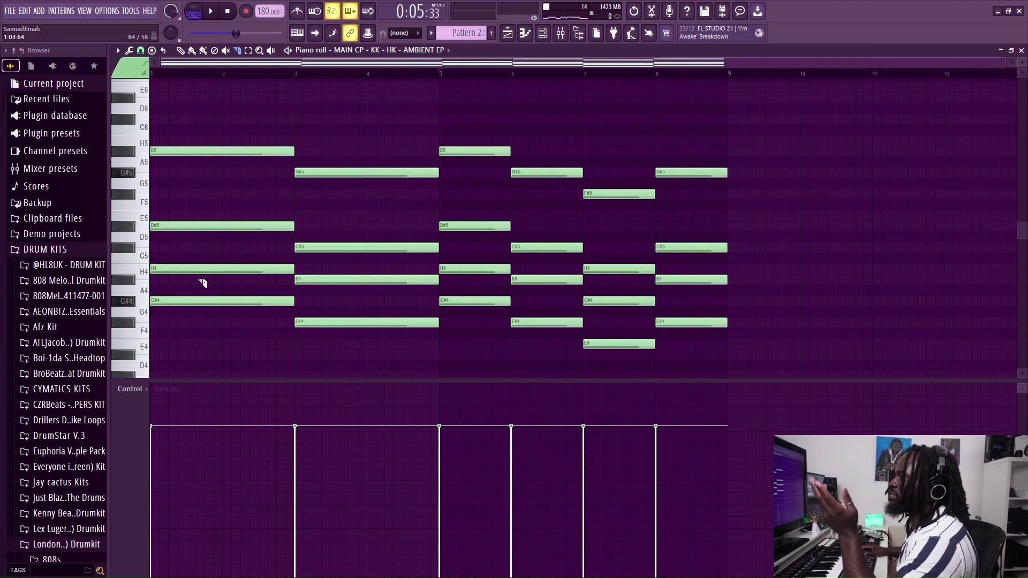
- During playback, slice D#5 at bar 2, H4 late in bar 2, B4 late in bar 4, G#5 late in bar 6 and H4 in bar 7
key("space")
left_click(229, 223)
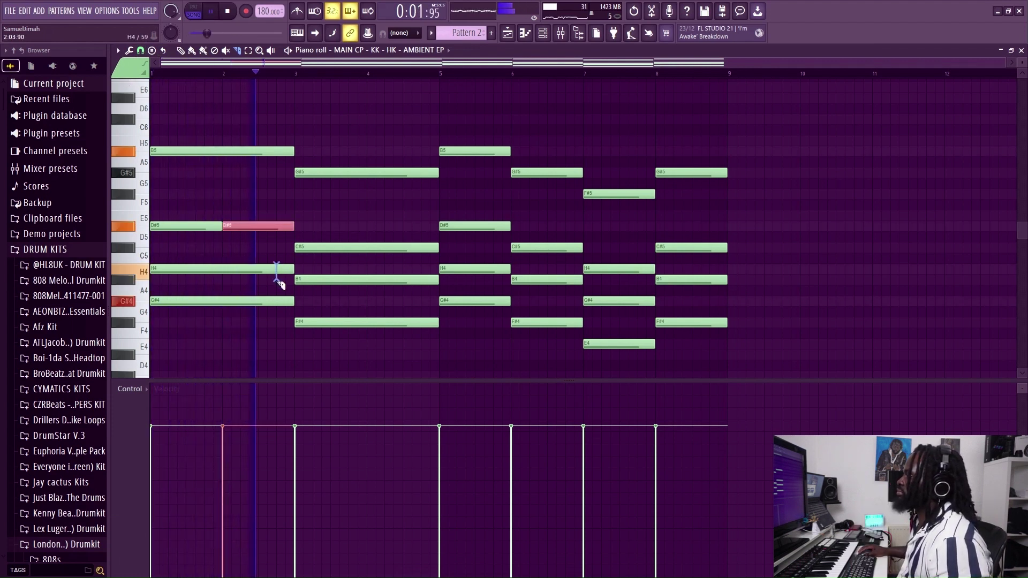
left_click(277, 268)
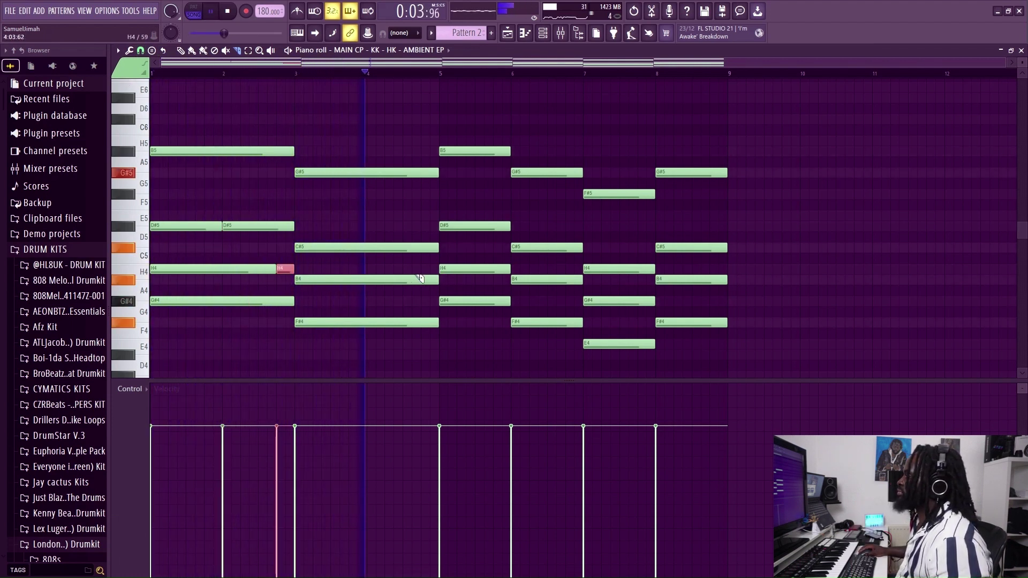
left_click(421, 279)
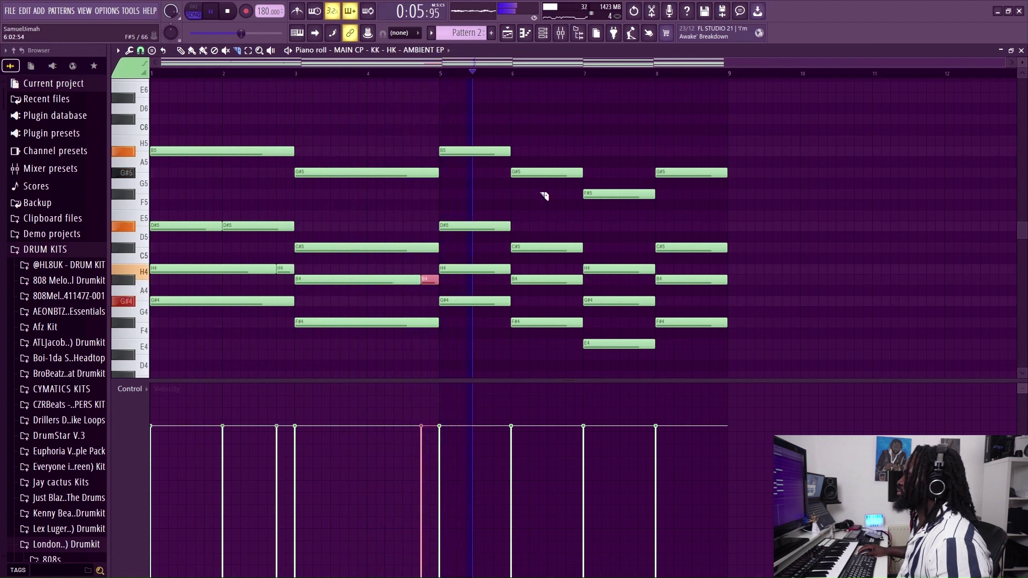
left_click(566, 173)
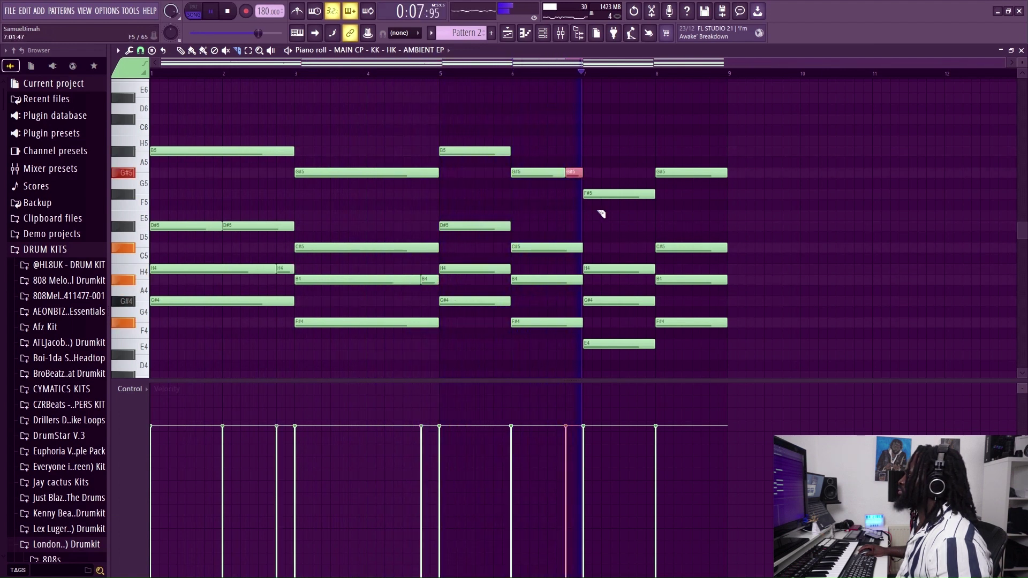
left_click(630, 268)
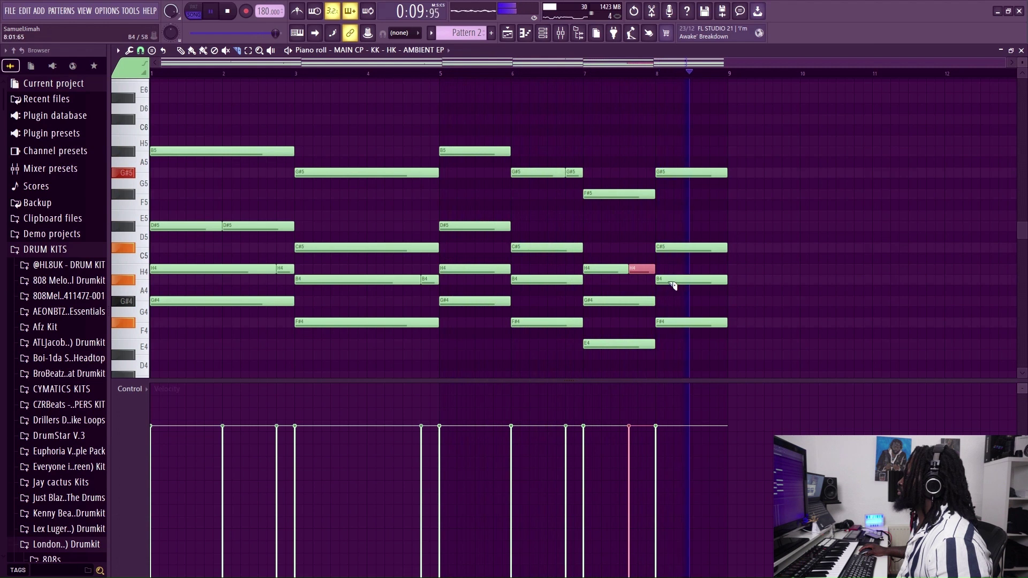
key("space")
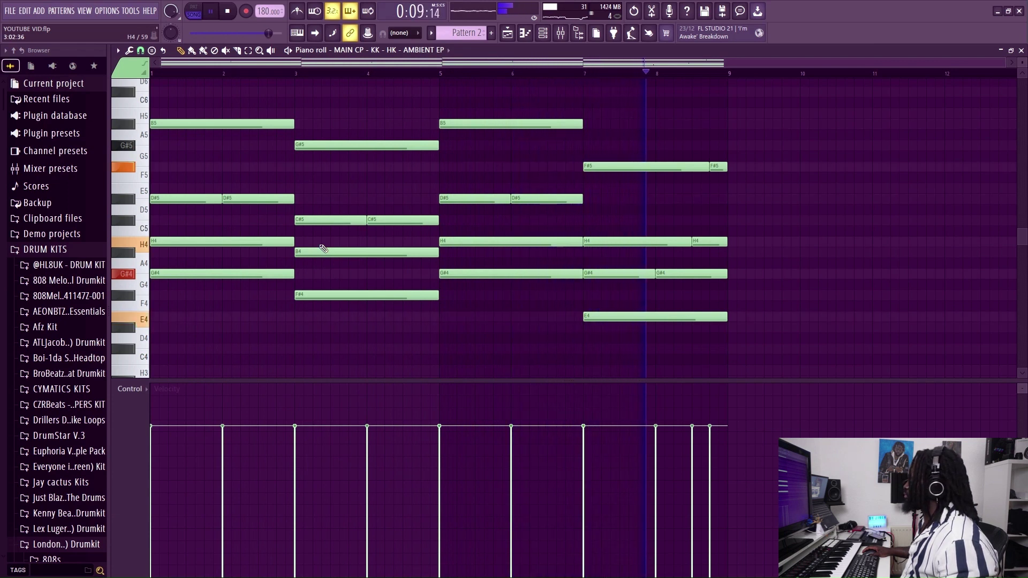
key("space")
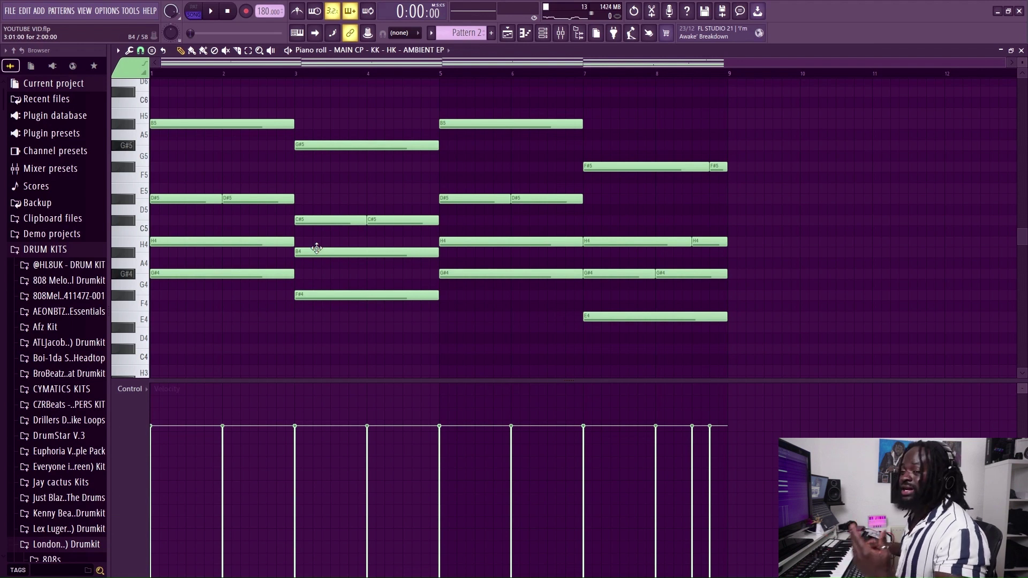
- Clone the AMBIENT EP channel twice in the Channel rack and close the cloned plugin's window
left_click(542, 33)
key("alt+c")
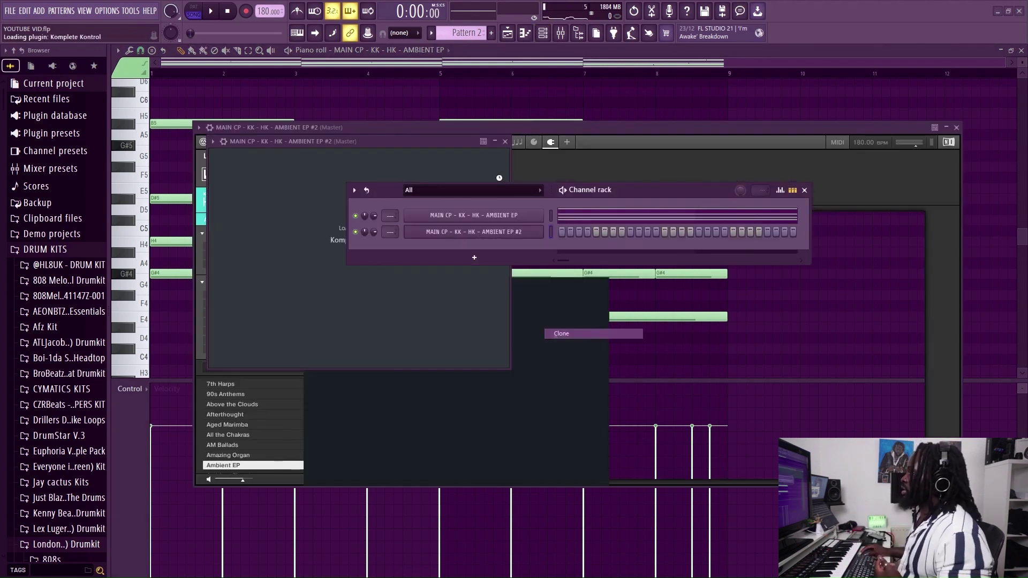
key("alt+c")
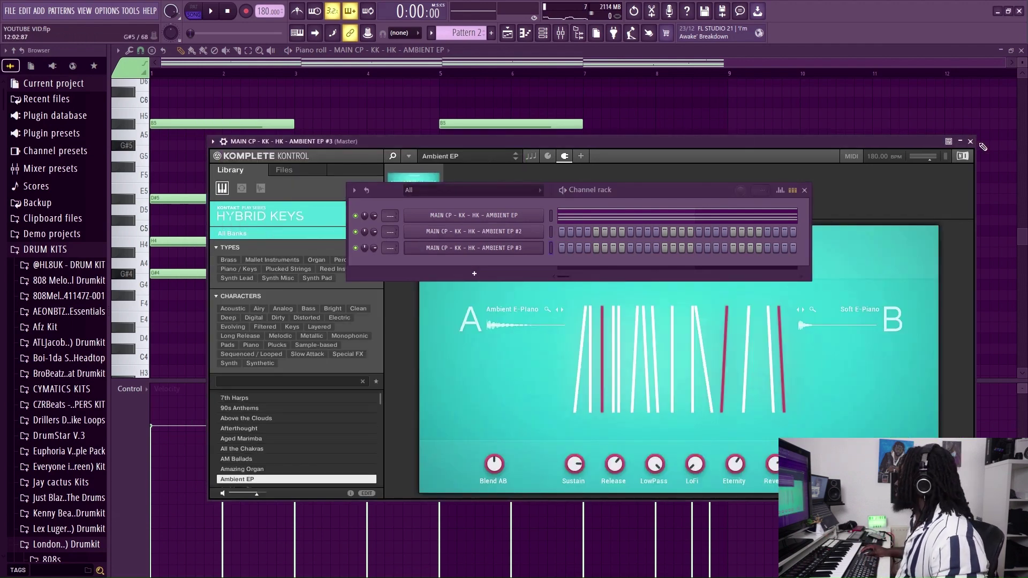
left_click(970, 141)
- Copy the original channel's notes and paste them into the AMBIENT EP #2 and #3 channels
right_click(489, 216)
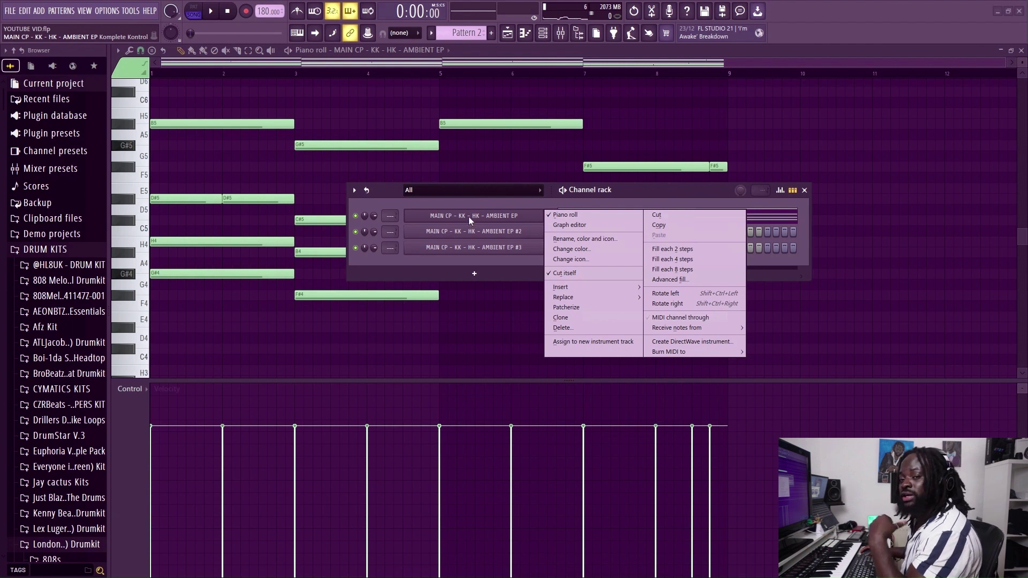
left_click(663, 225)
right_click(514, 232)
left_click(666, 252)
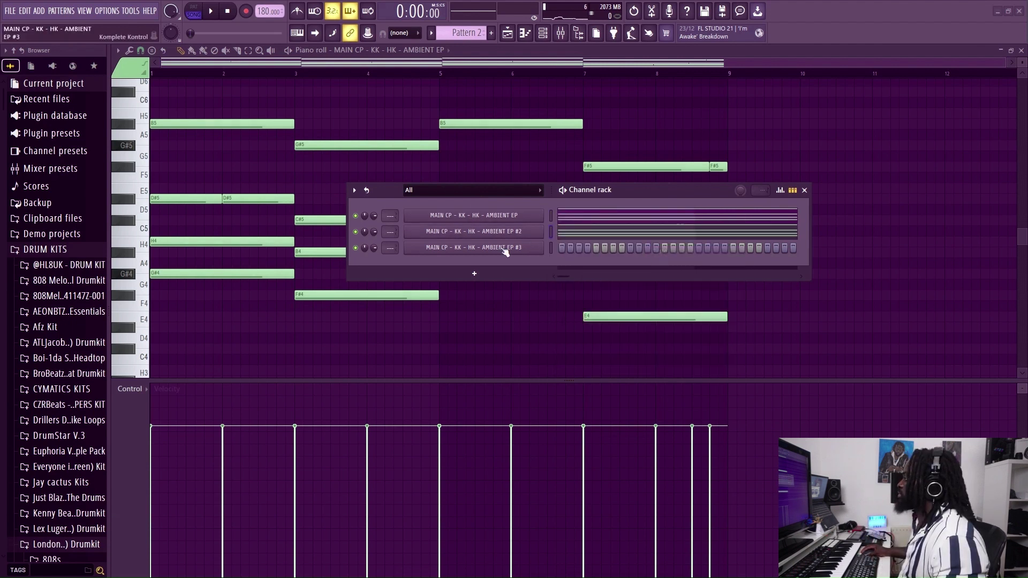
right_click(504, 248)
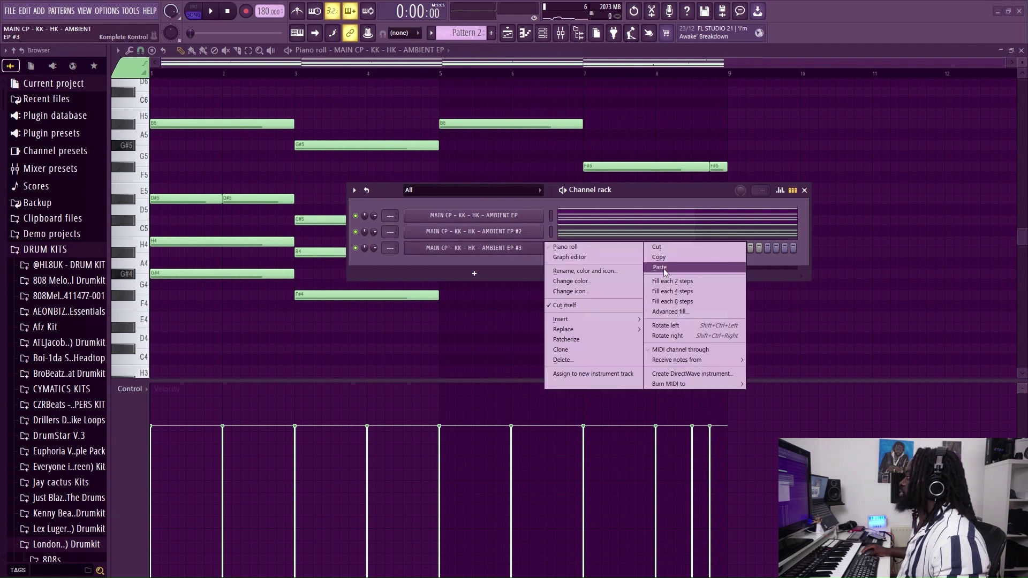
left_click(663, 268)
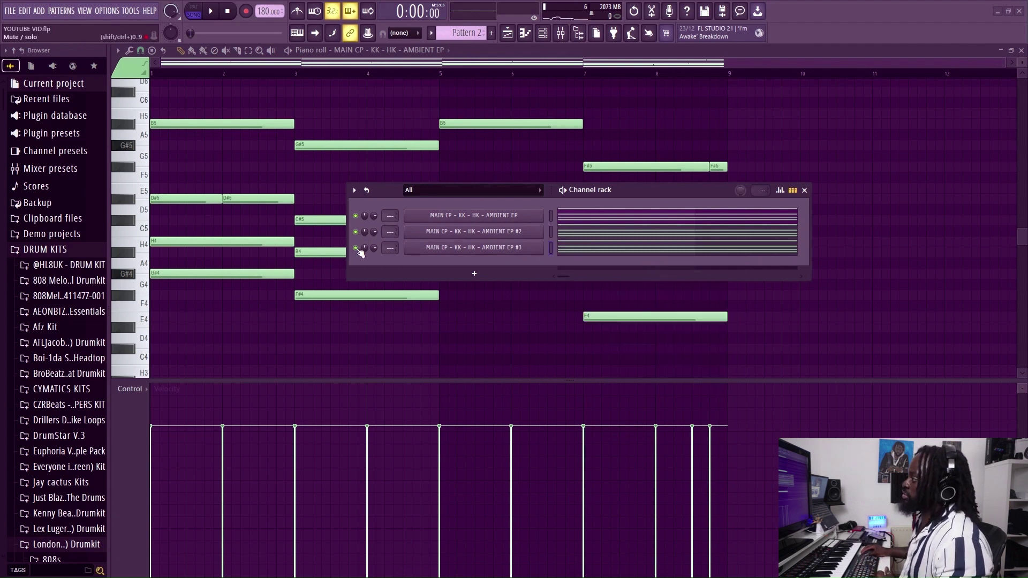
- In the AMBIENT EP #2 piano roll, keep only the top two notes of each chord at full two-bar length
left_click(447, 235)
key("F6")
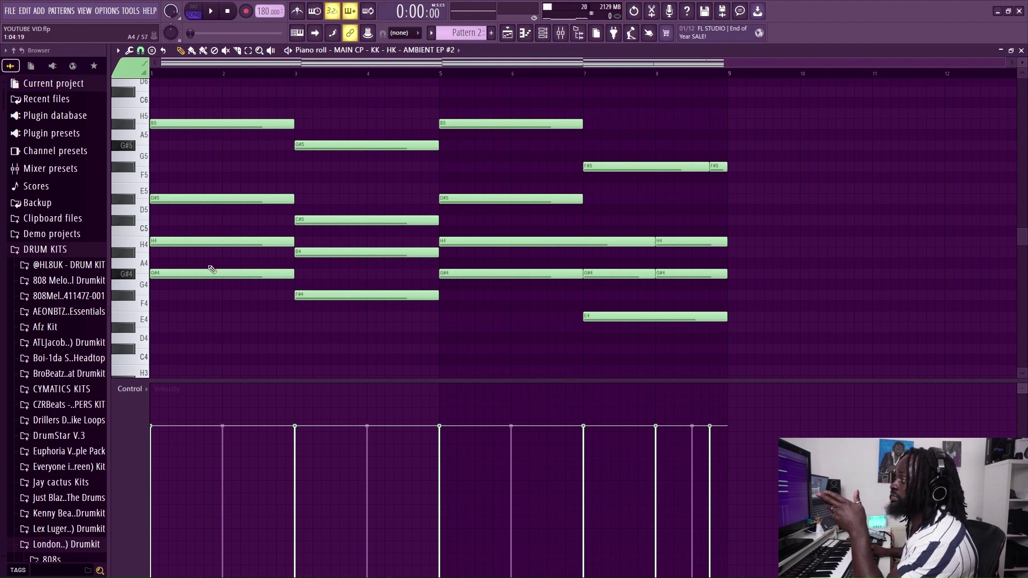
key("ctrl+z")
key("ctrl+z")
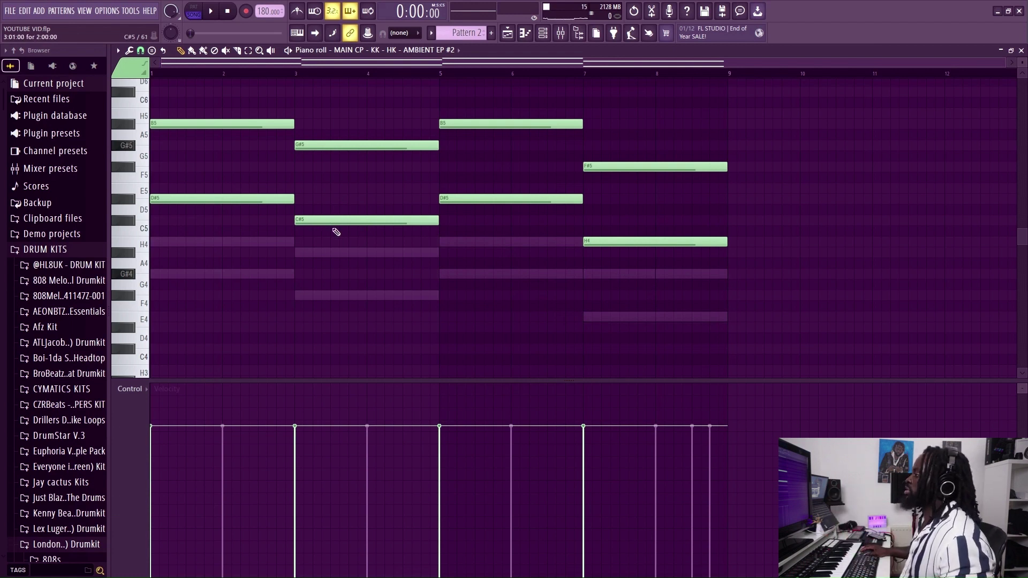
- Transpose all notes of AMBIENT EP #2 up one octave and lower their velocity
scroll(332, 229, "down", 1)
key("ctrl+a")
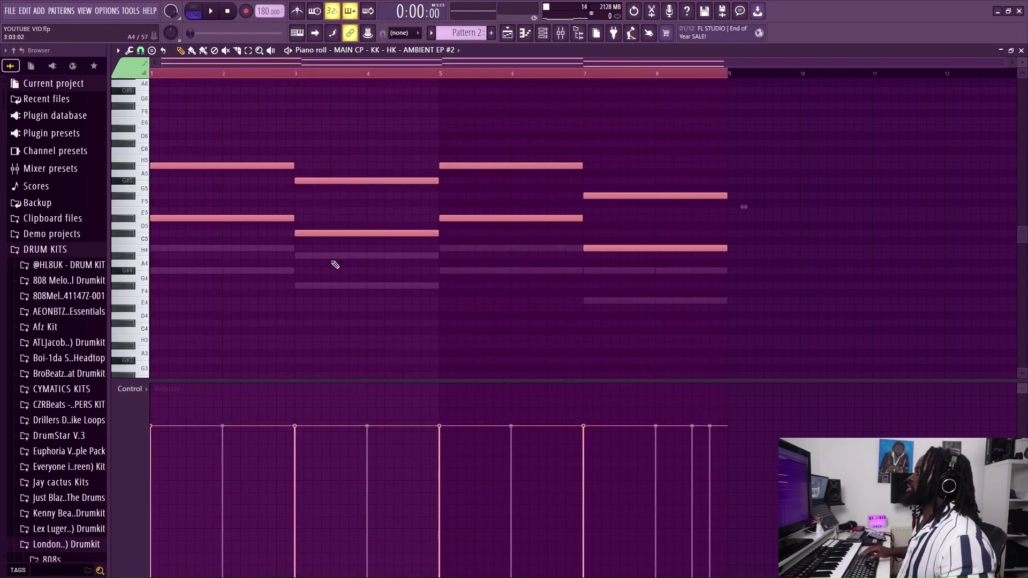
key("ctrl+Up")
key("Down")
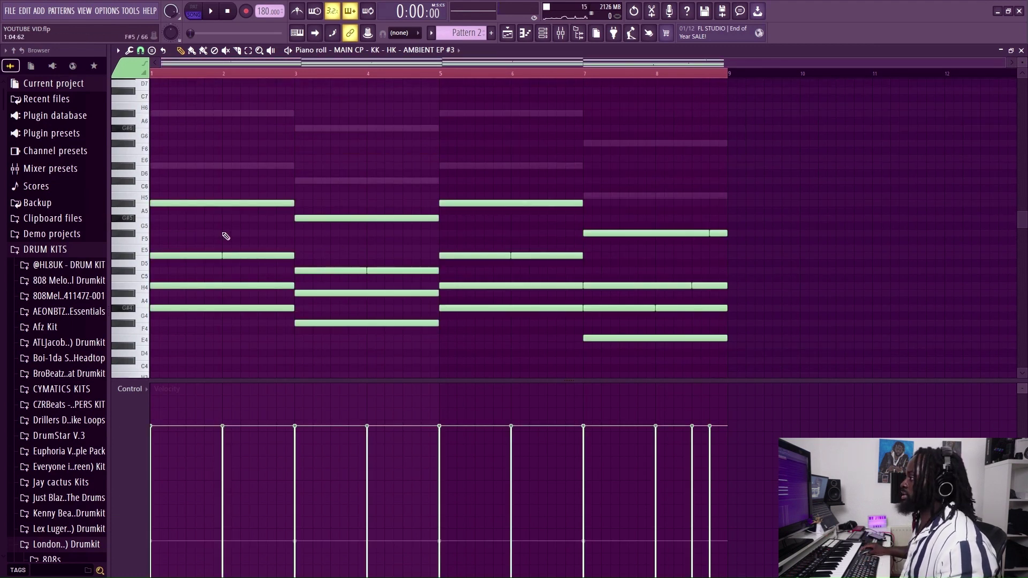
- Reduce the AMBIENT EP #3 chords to their lowest two notes and transpose those down one octave
right_click(228, 256)
left_click_drag(222, 258, 288, 264)
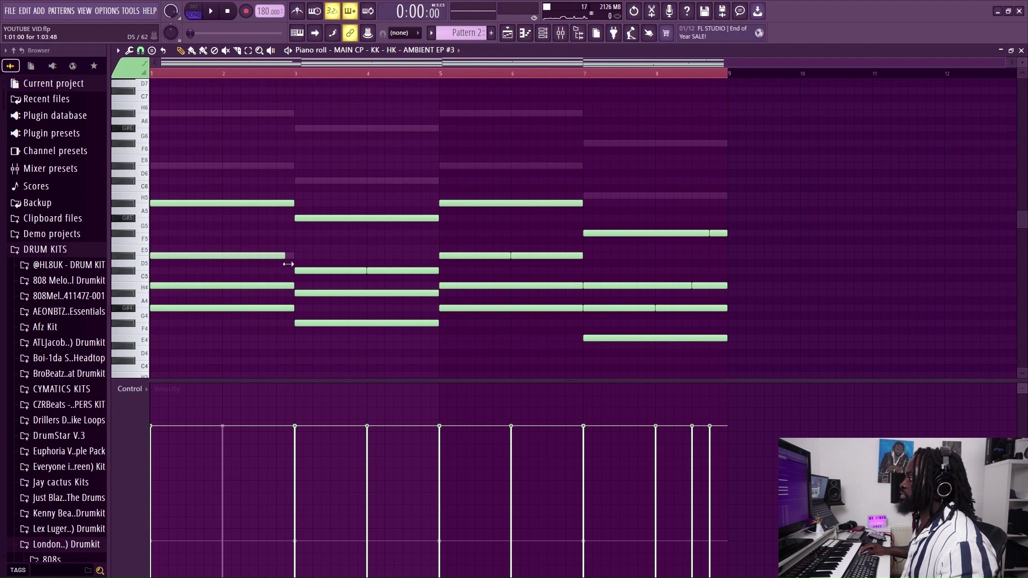
right_click(401, 271)
key("ctrl+z")
key("ctrl+z")
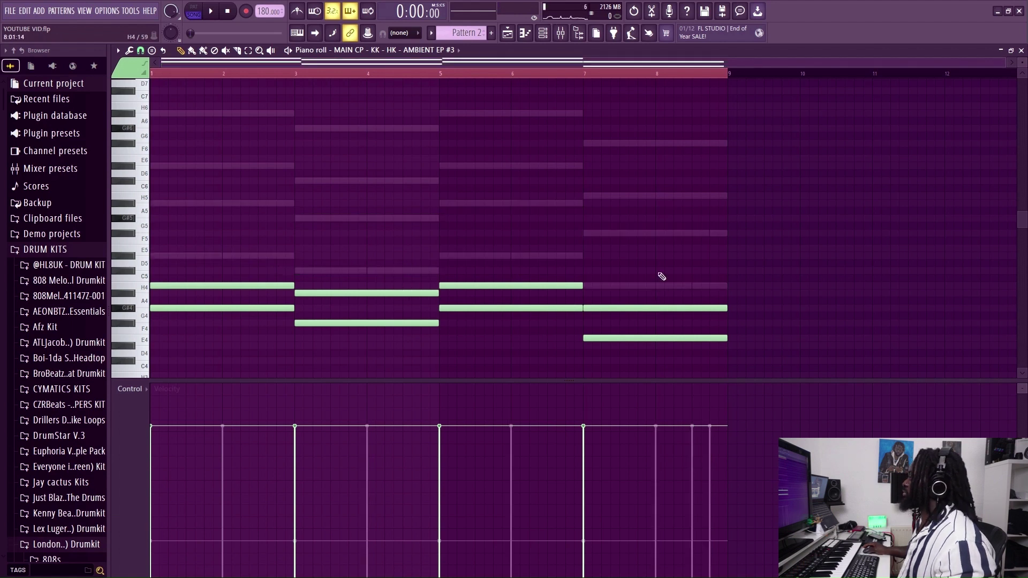
key("ctrl+a")
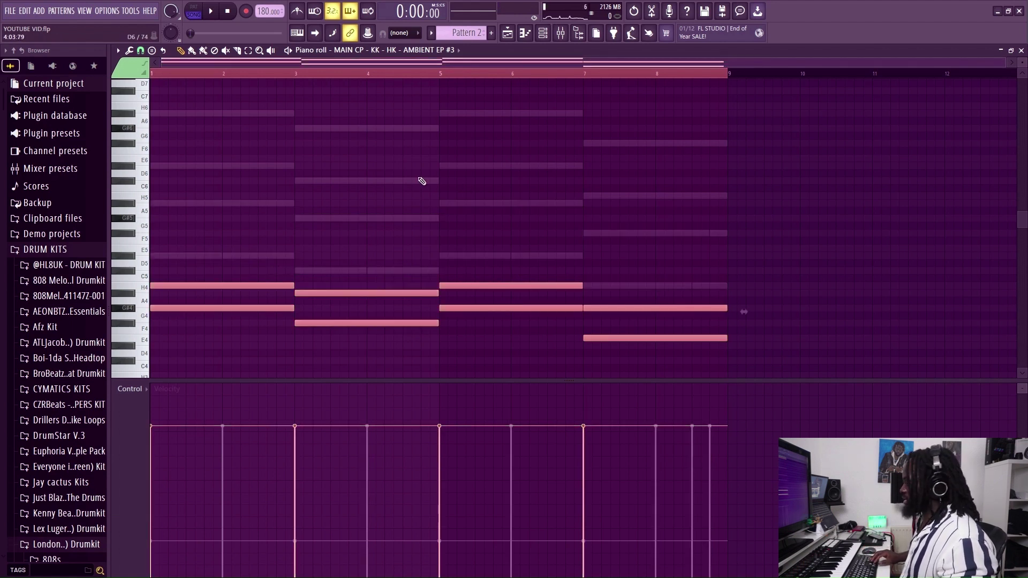
key("ctrl+z")
- Randomize the velocities of the original AMBIENT EP channel's notes with the piano roll randomizer
left_click(563, 34)
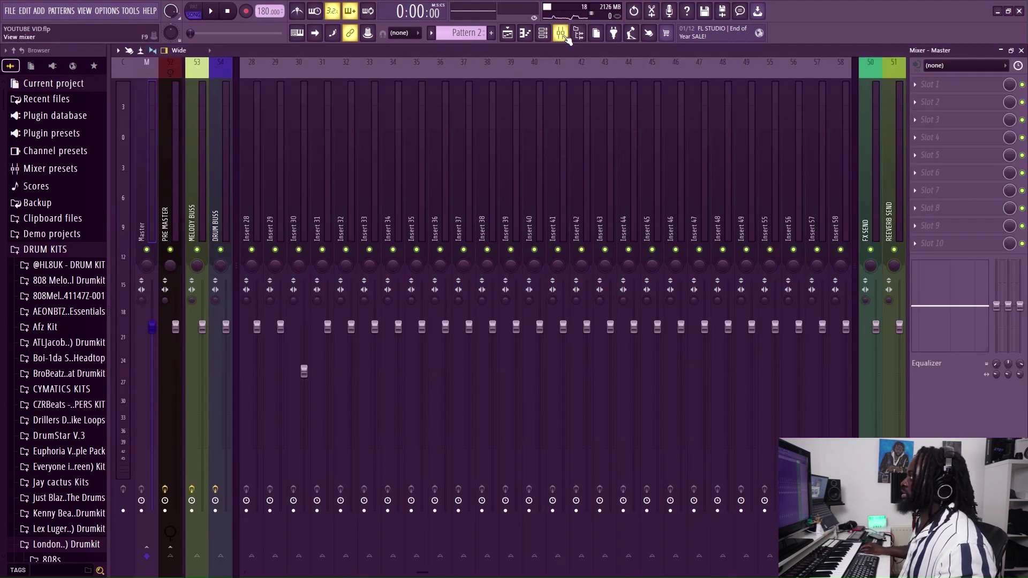
left_click(561, 34)
key("F6")
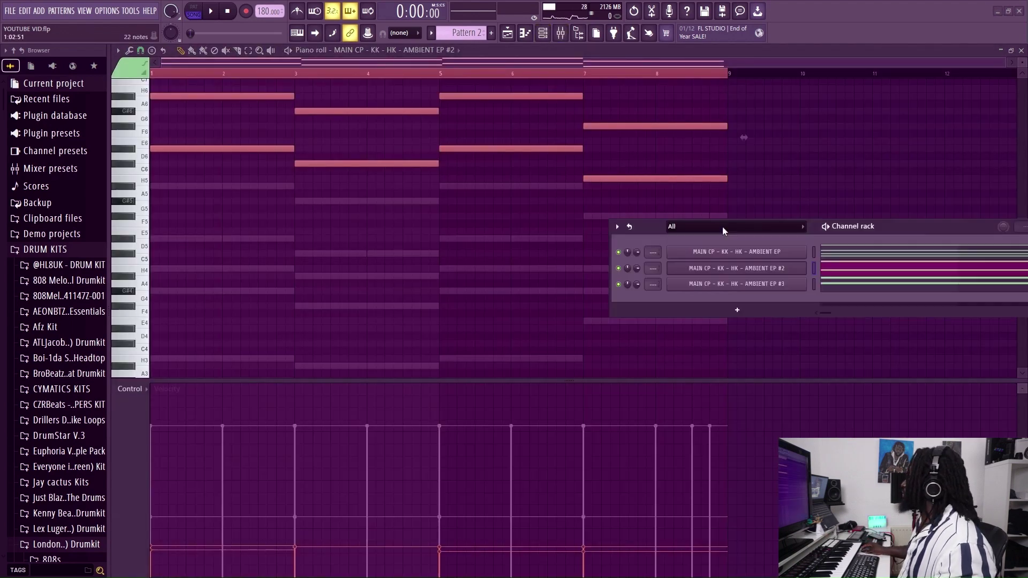
left_click_drag(724, 231, 359, 249)
right_click(445, 266)
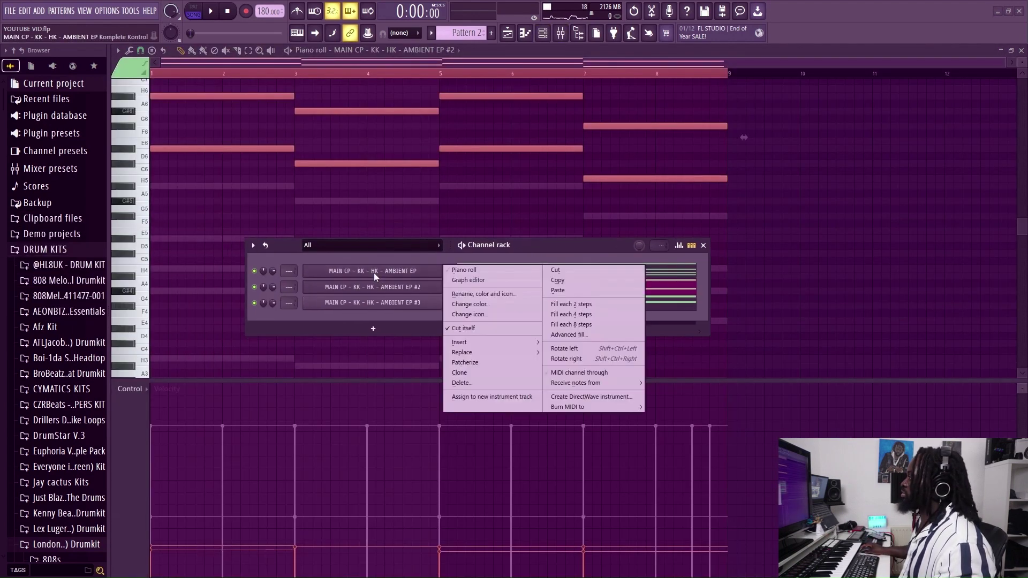
left_click(503, 271)
key("alt+r")
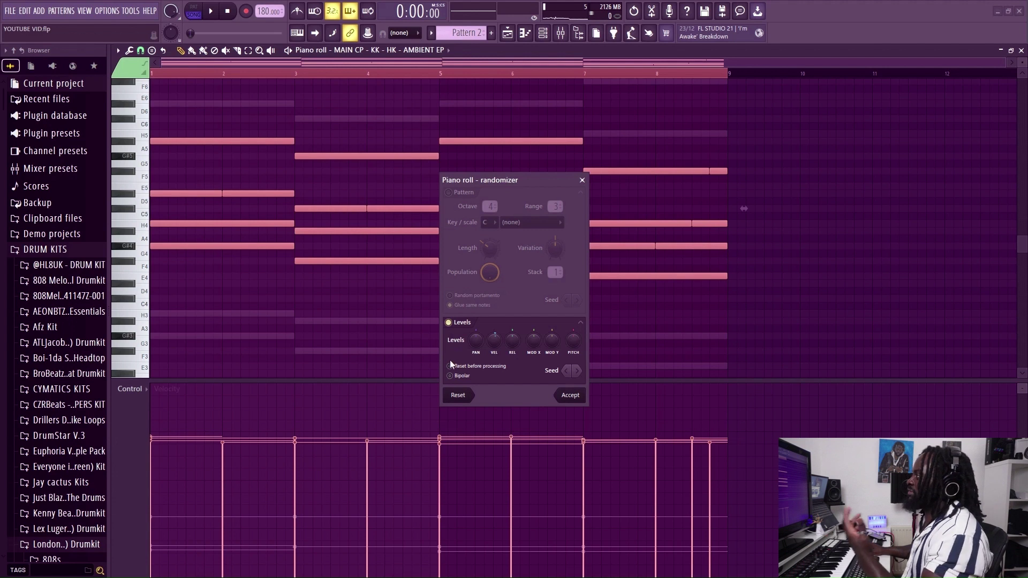
key("space")
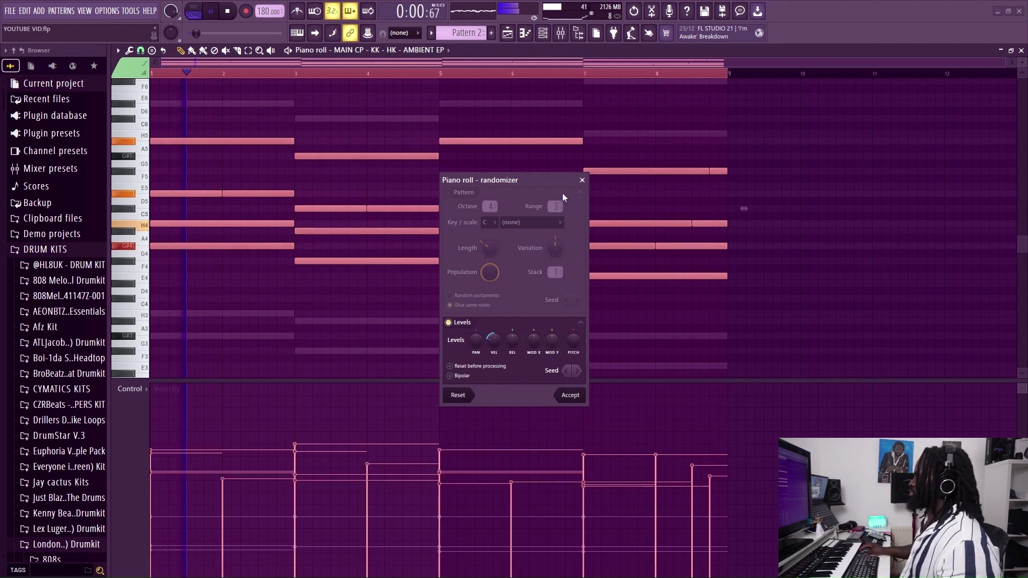
left_click(571, 396)
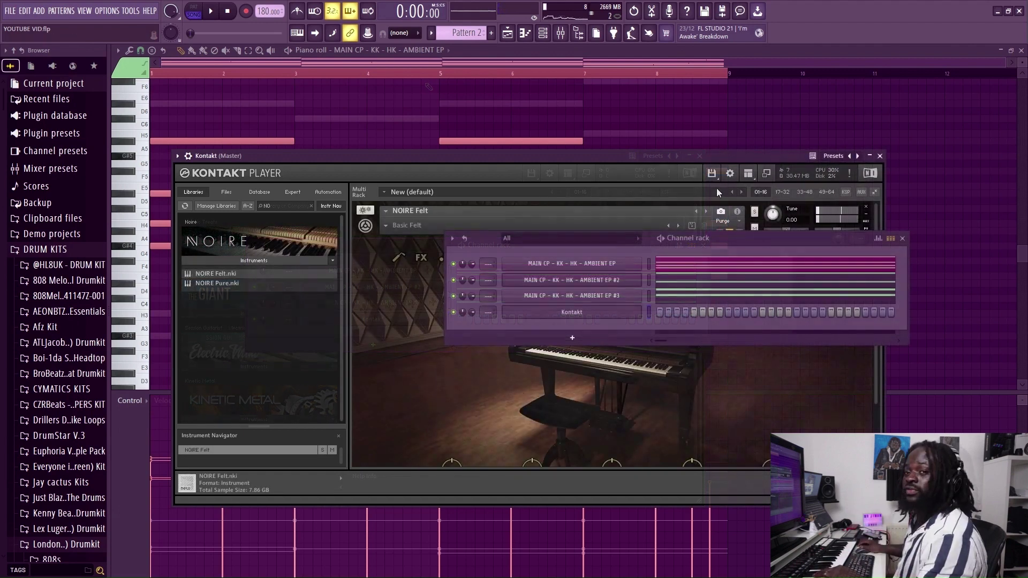
- Move the last note of the Kontakt 7 melody, F#4, up to C#5 and align its start to 8:04:00
key("F6")
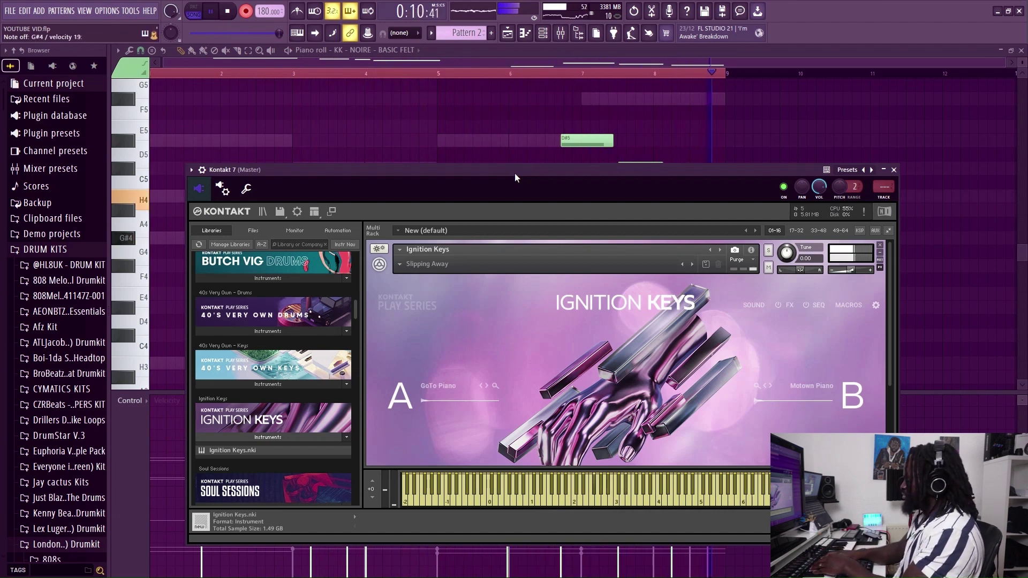
key("Escape")
scroll(389, 95, "down", 2)
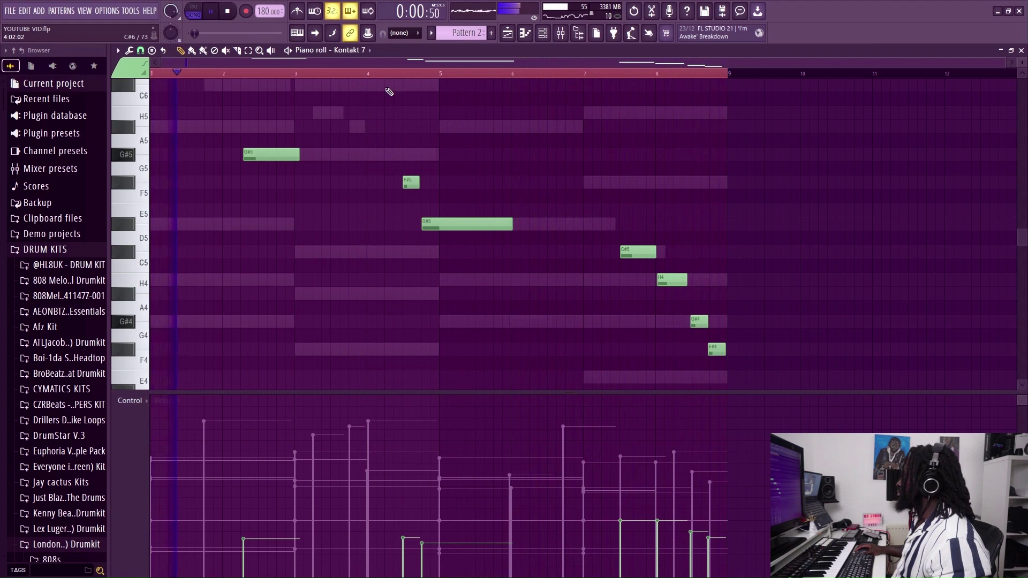
scroll(700, 320, "up", 3)
scroll(739, 346, "up", 2)
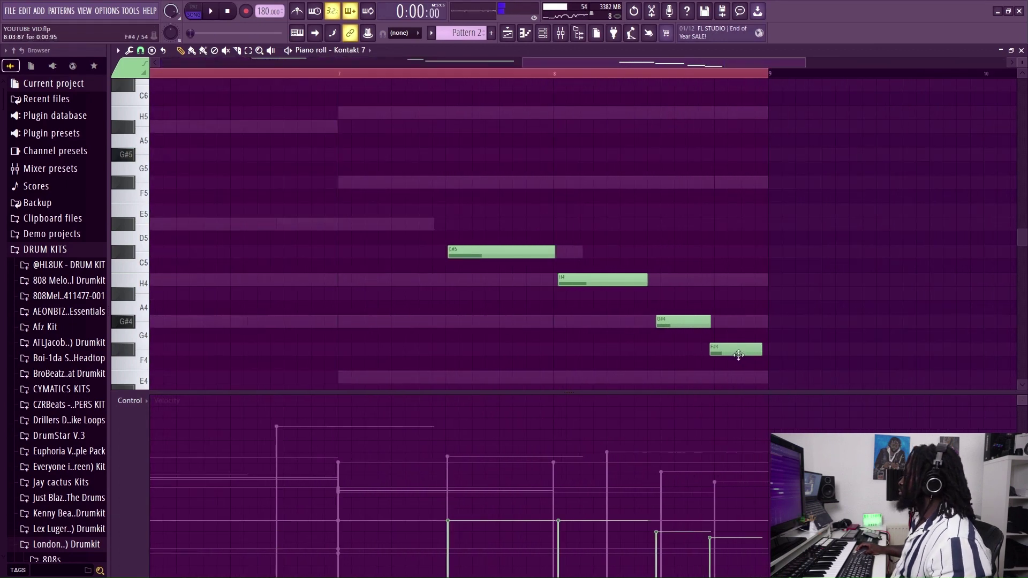
left_click_drag(739, 346, 696, 259)
- Align the G#4 note near the end of the Kontakt 7 melody so it starts at 8:03:00
scroll(718, 278, "up", 5)
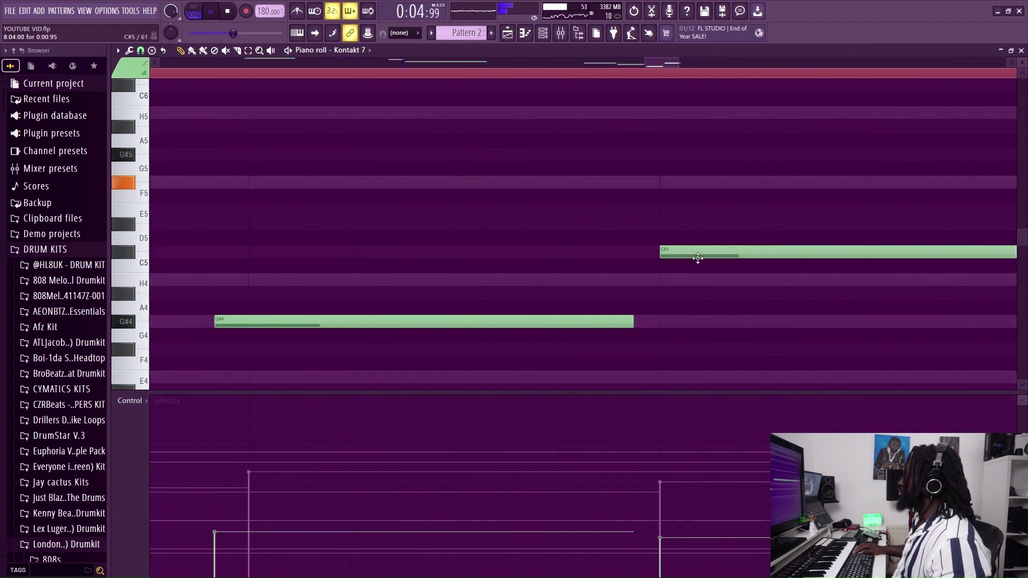
scroll(621, 331, "up", 4)
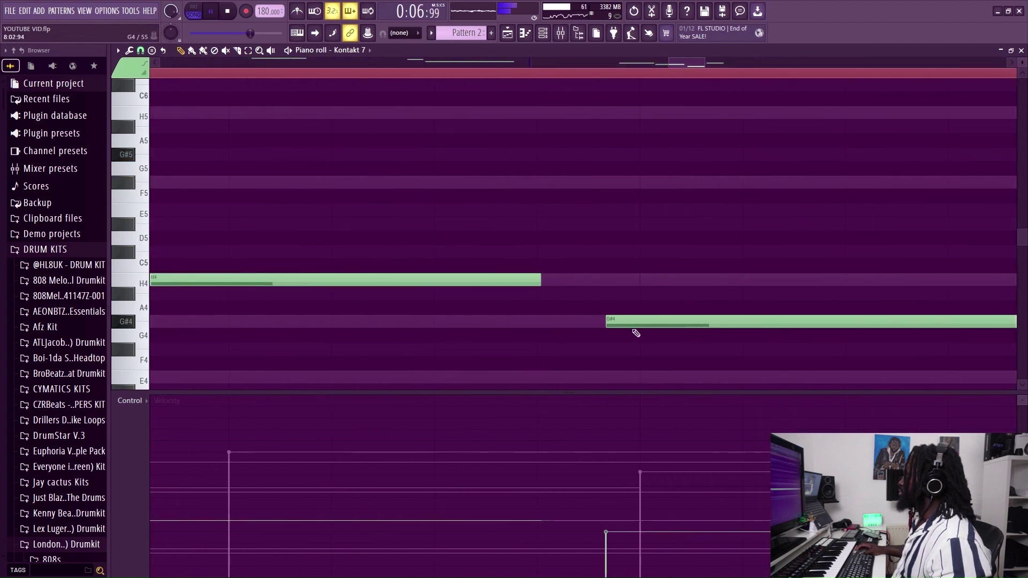
scroll(640, 343, "up", 2)
scroll(637, 300, "down", 4)
left_click_drag(657, 279, 671, 279)
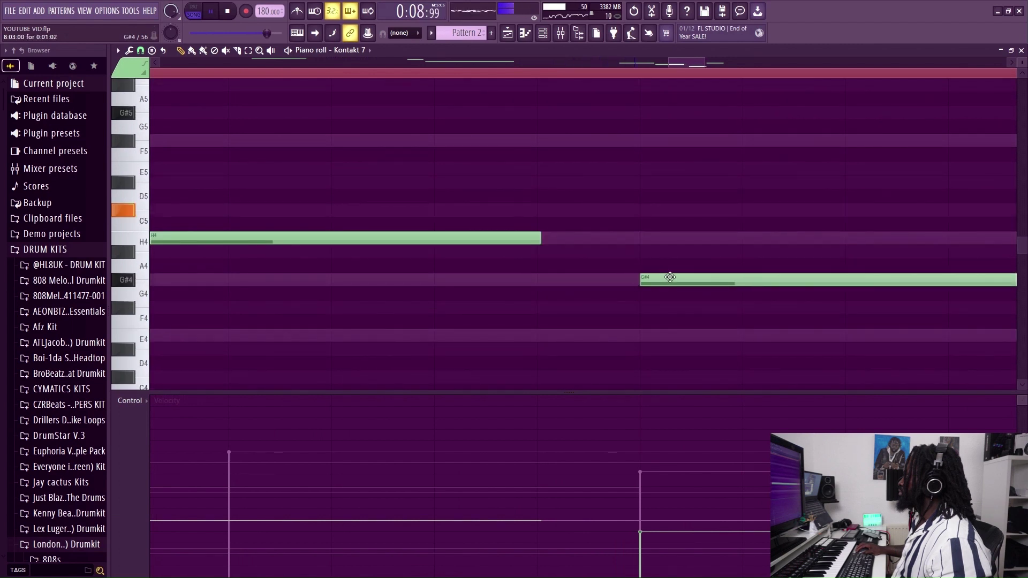
scroll(654, 290, "down", 6)
key("space")
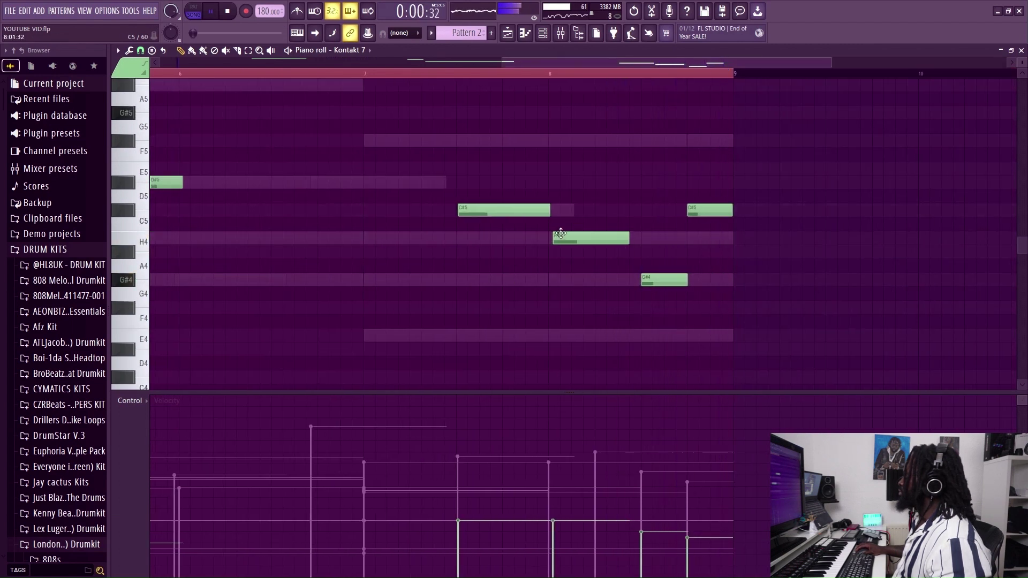
- Shift the H4 note of the Kontakt 7 melody earlier so it starts exactly at bar 8
key("space")
scroll(542, 257, "up", 6)
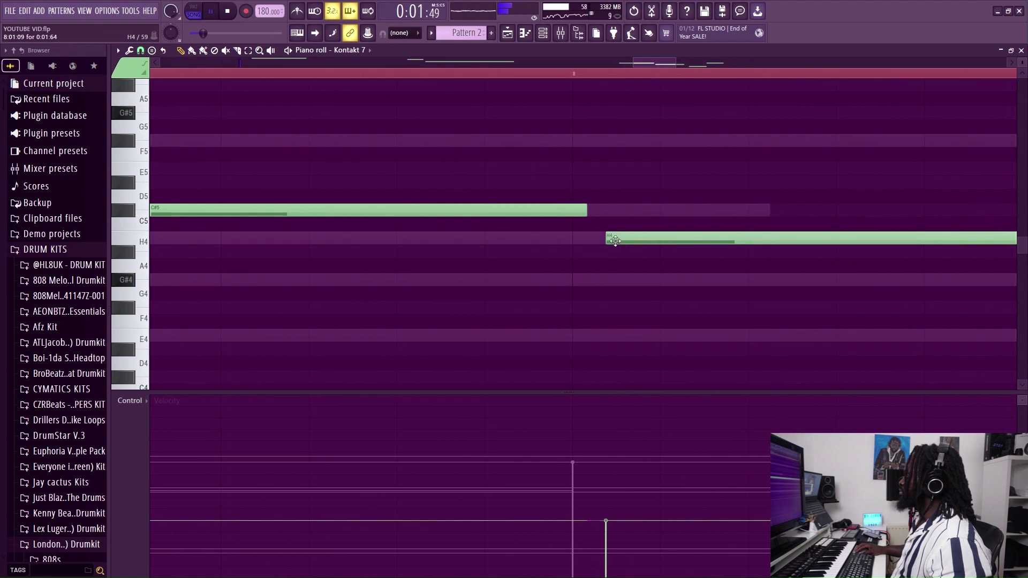
left_click_drag(664, 242, 629, 242)
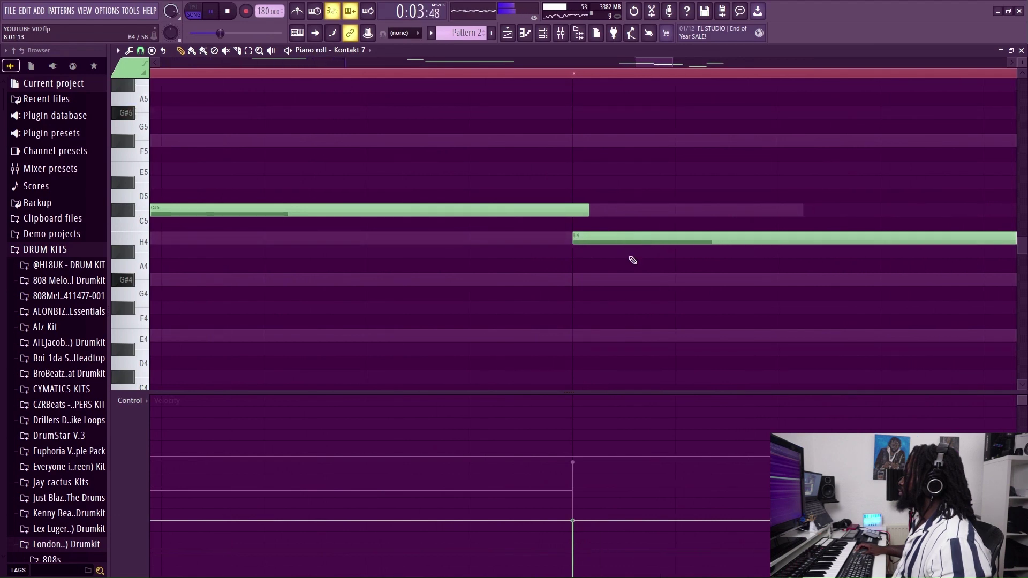
scroll(637, 263, "down", 9)
- Raise the final note of the Kontakt 7 melody to D#5, keeping its timing
scroll(697, 234, "up", 6)
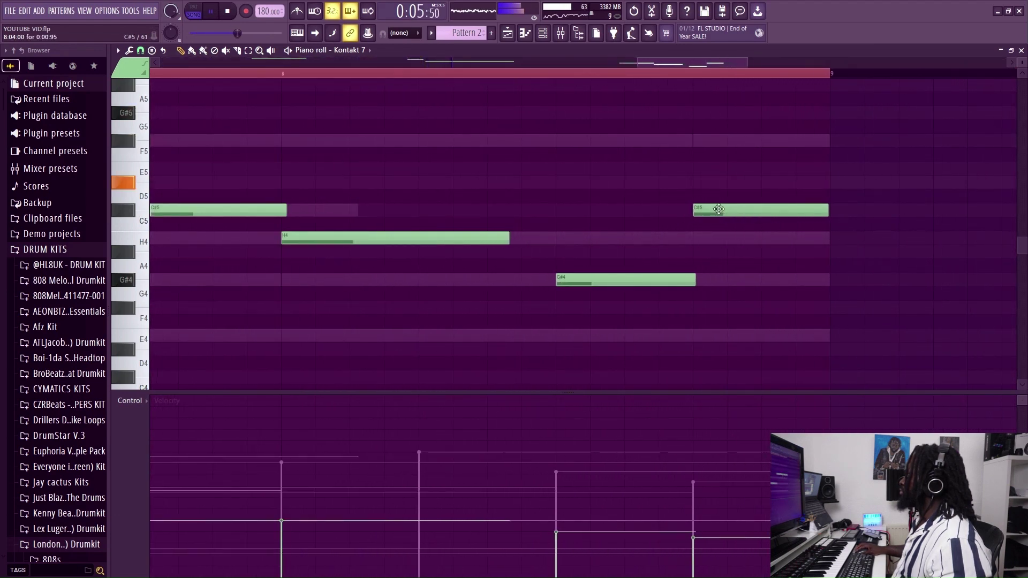
left_click_drag(718, 209, 714, 163)
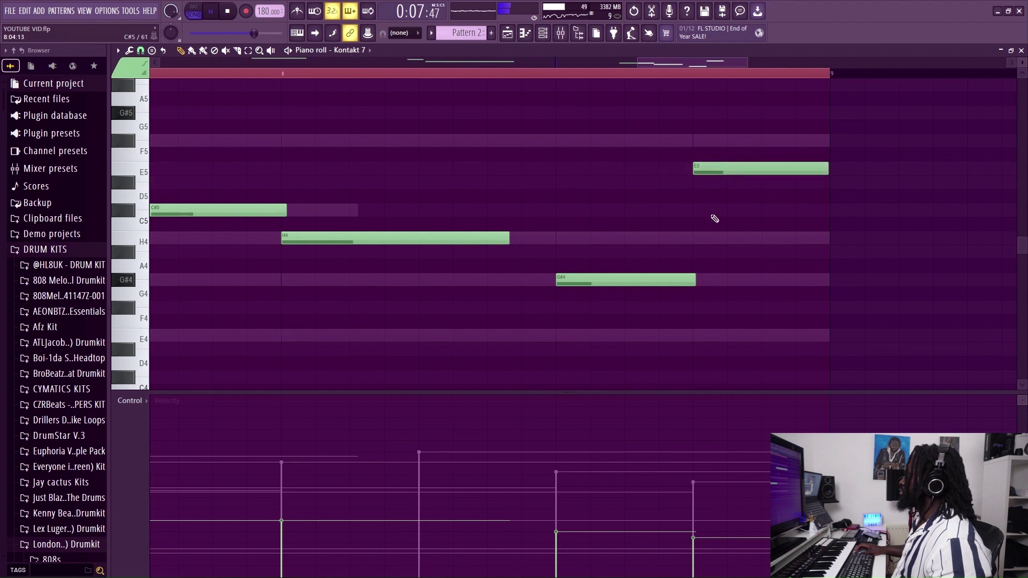
scroll(715, 219, "down", 3)
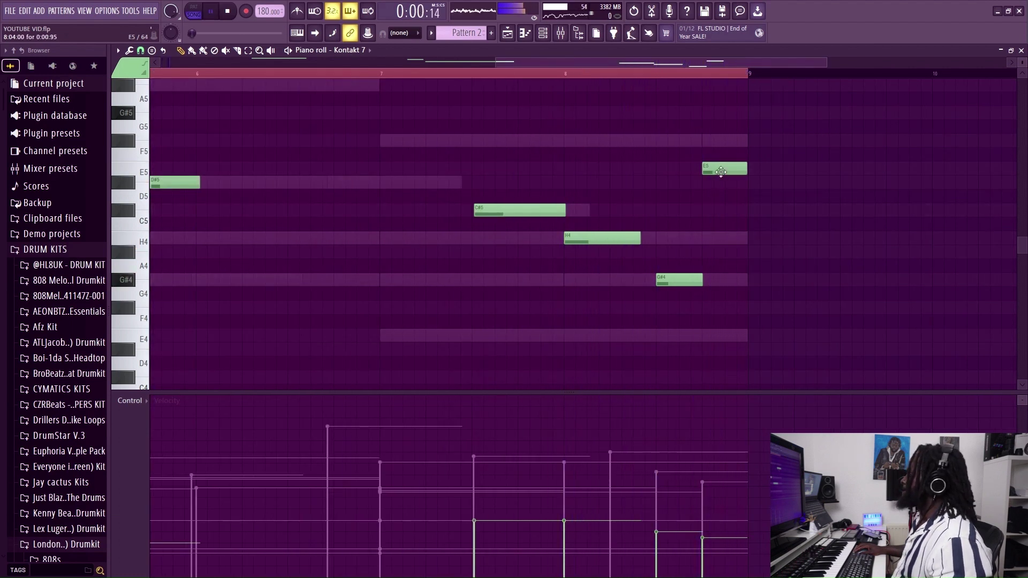
left_click_drag(722, 185, 723, 183)
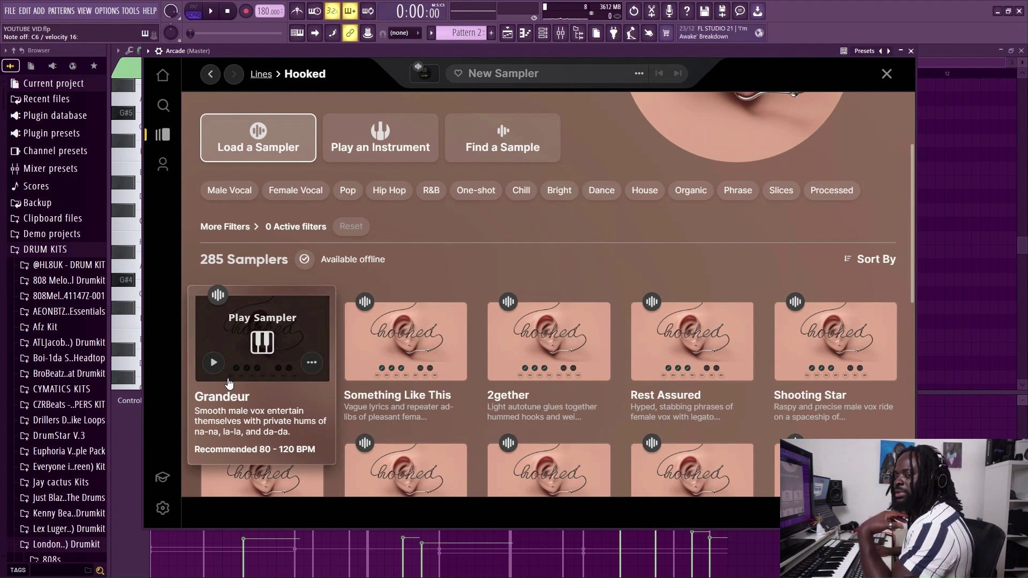
- Load the Grandeur sampler from Arcade's Hooked line and audition it while the pattern plays
scroll(229, 383, "up", 3)
scroll(231, 428, "down", 3)
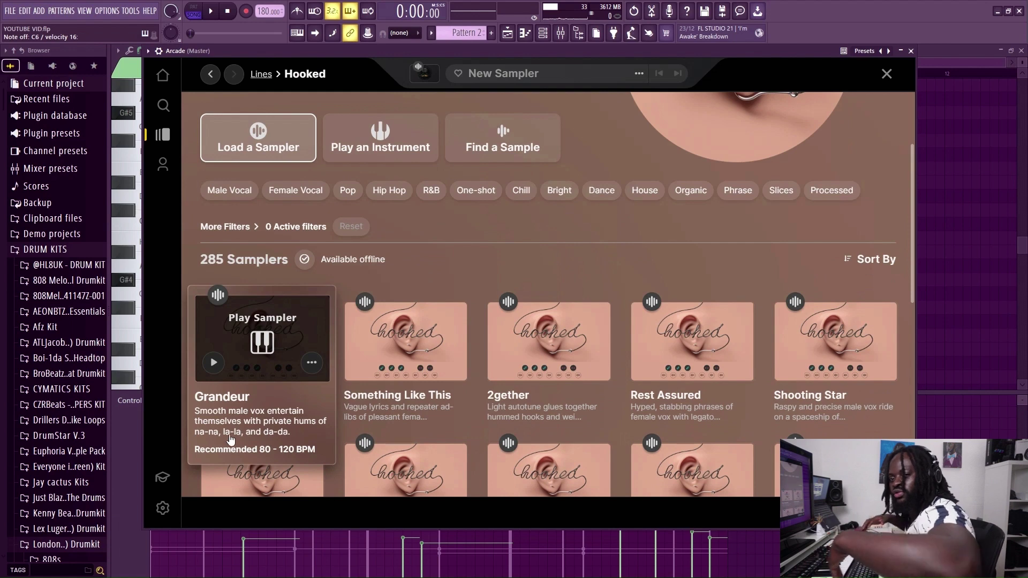
left_click(208, 458)
key("space")
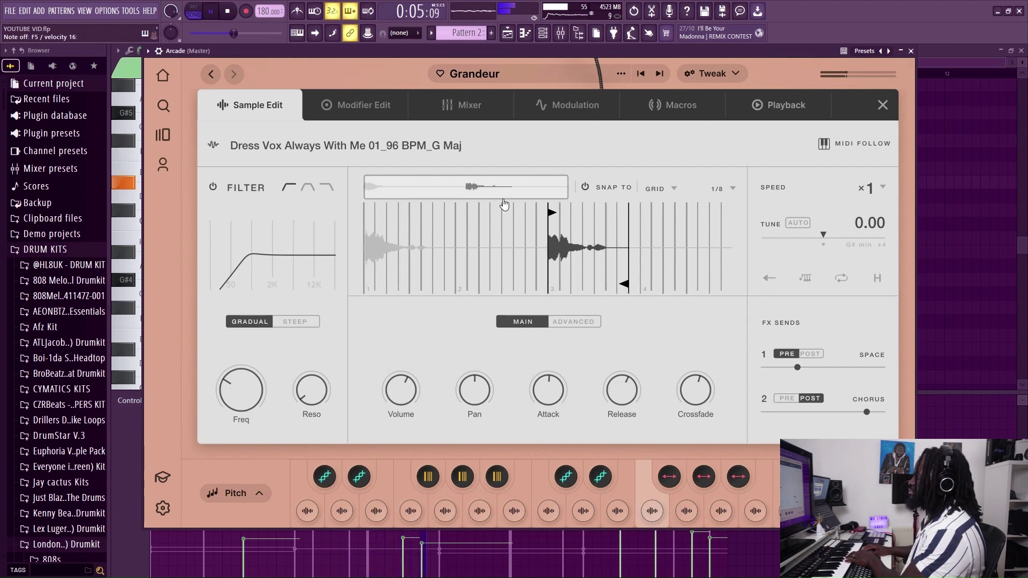
left_click(780, 105)
left_click(324, 259)
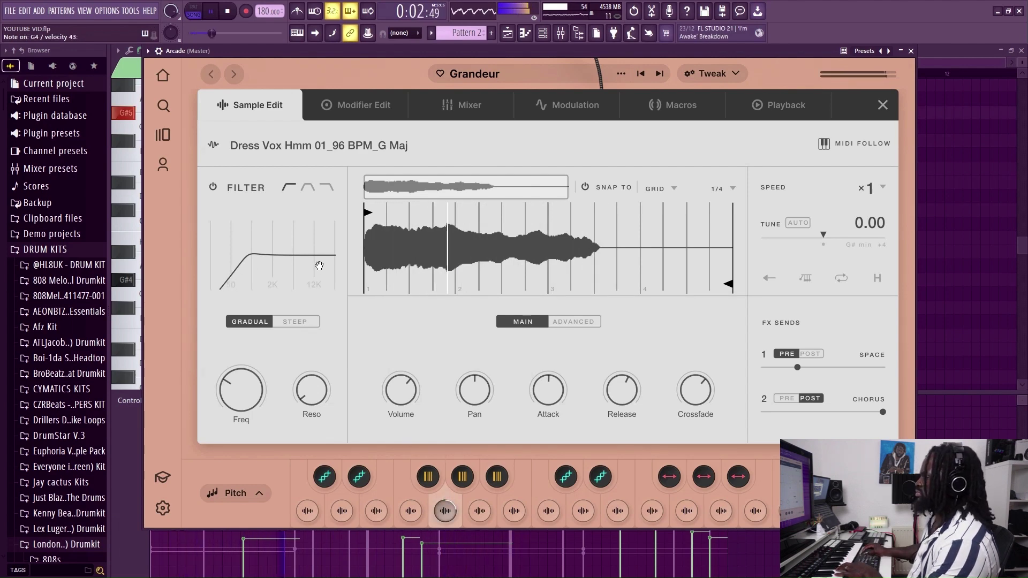
- Try a band-pass filter on the Dress Vox Hmm 01 sample with its frequency at 750 Hz
left_click(309, 187)
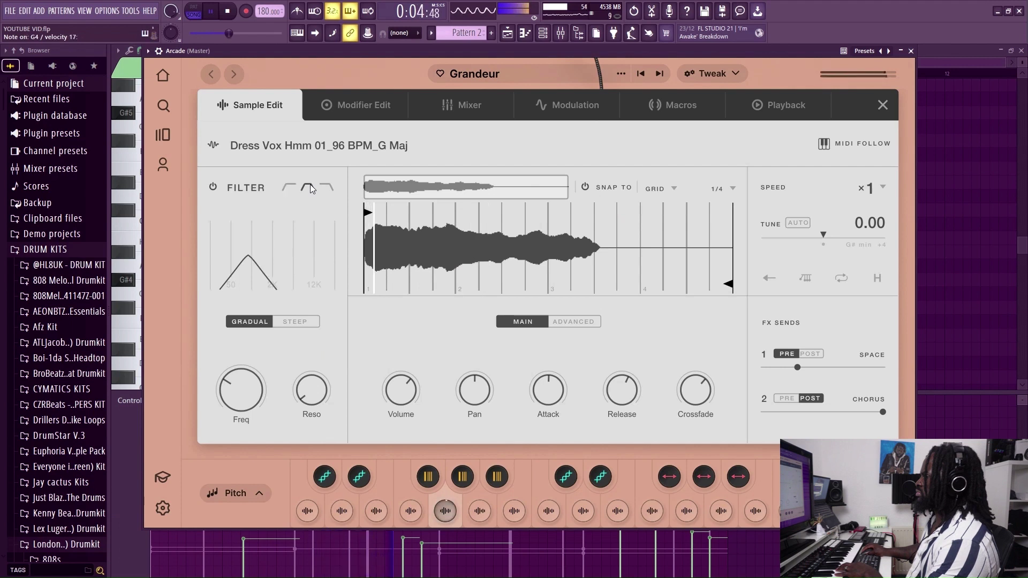
mouse_move(242, 295)
left_mouse_down()
mouse_move(278, 285)
mouse_move(243, 283)
left_mouse_up()
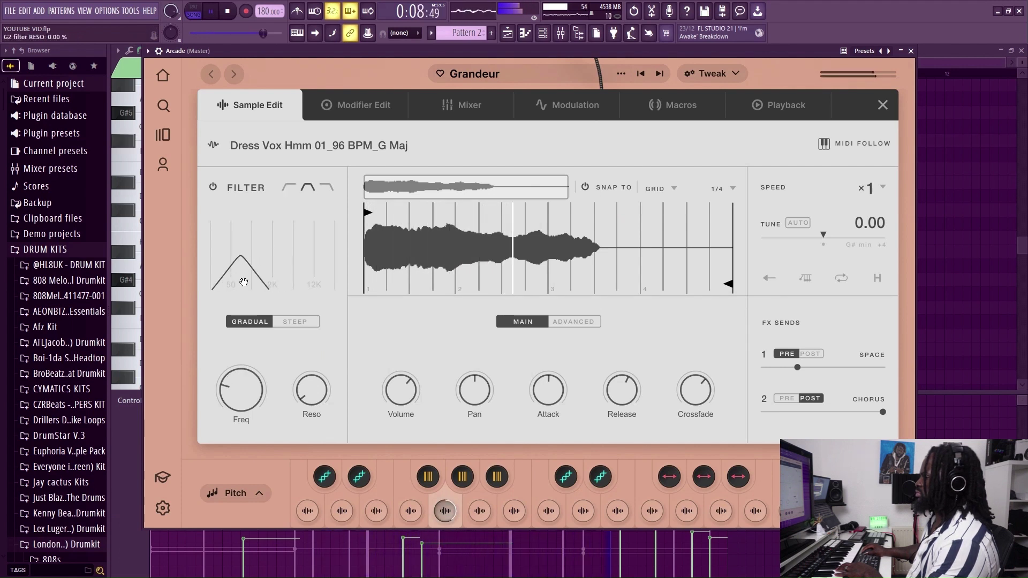
mouse_move(250, 400)
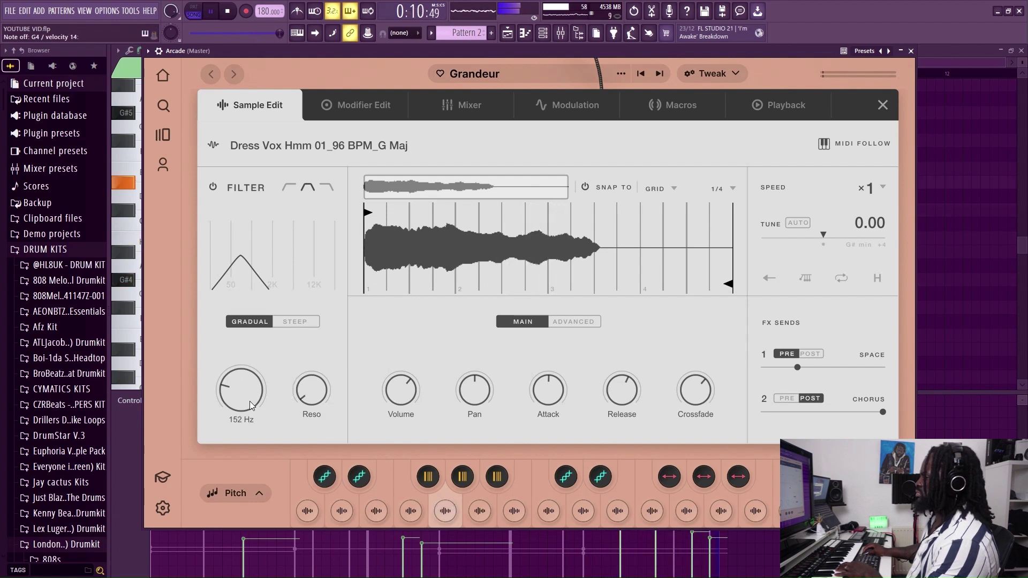
left_click_drag(250, 401, 233, 368)
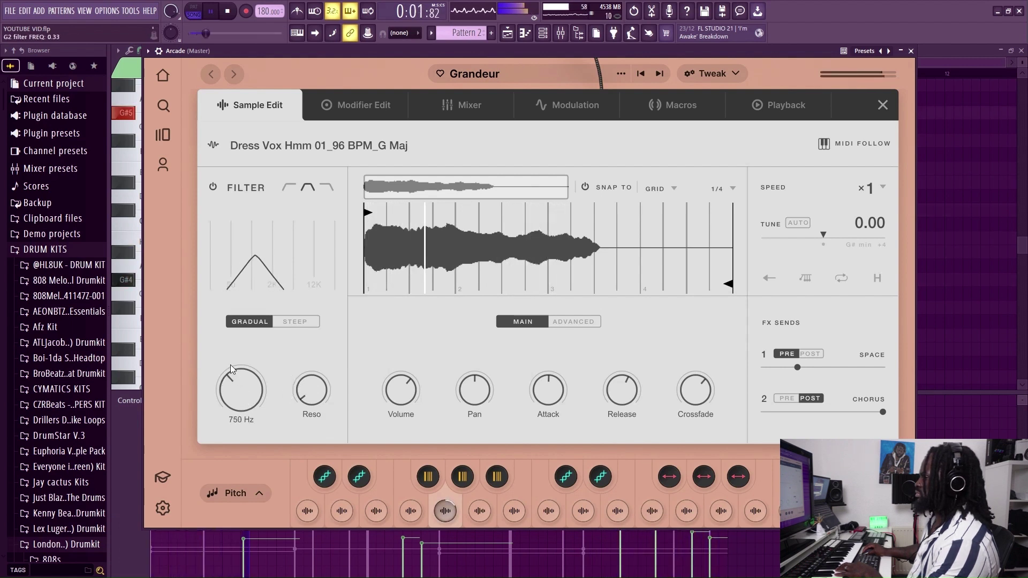
- Switch the Dress Vox Hmm 01 sample's filter to low-pass with a higher cutoff, and lengthen Arcade's G4 note to about mid-bar 8
left_click(327, 187)
left_click_drag(263, 267, 288, 265)
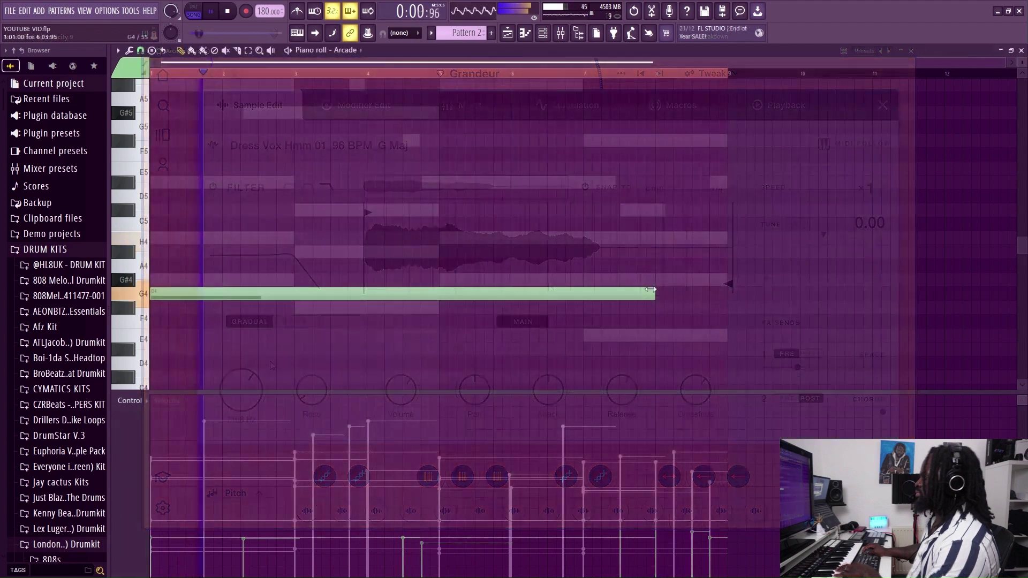
left_click_drag(647, 289, 680, 289)
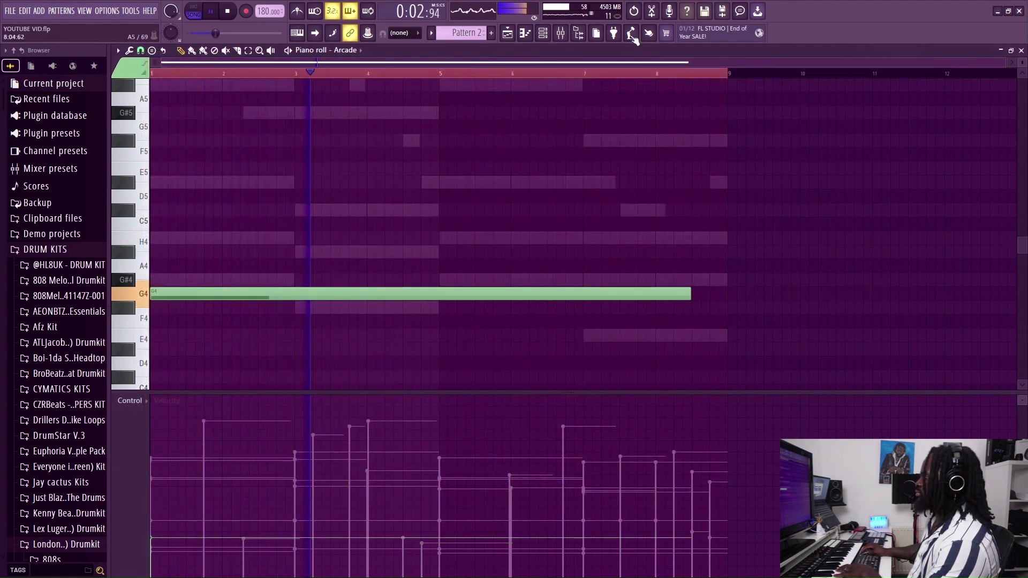
- Bring up the channel rack and open the Arcade channel's instrument window while the pattern plays
left_click(560, 33)
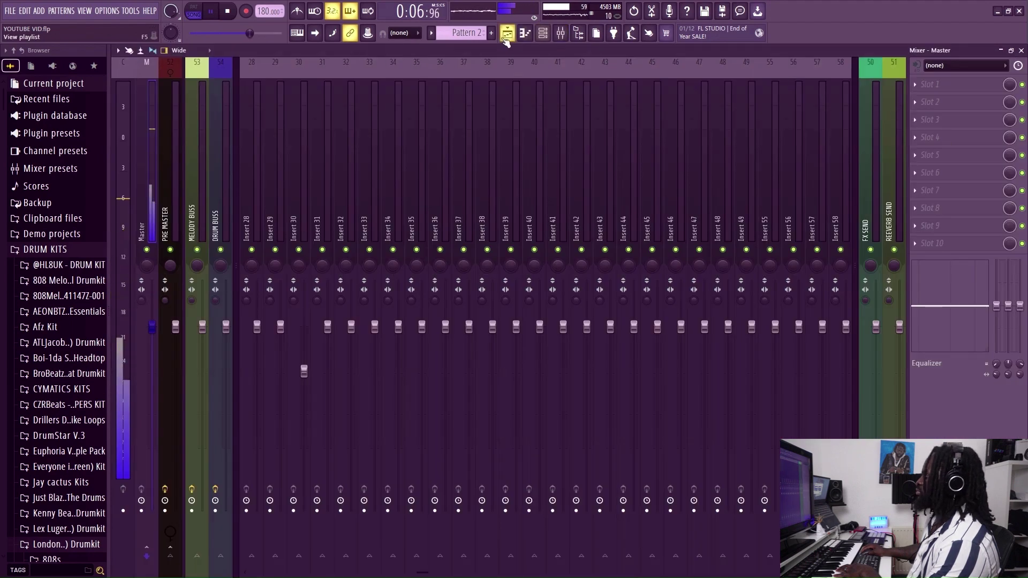
left_click(543, 34)
left_click(543, 34)
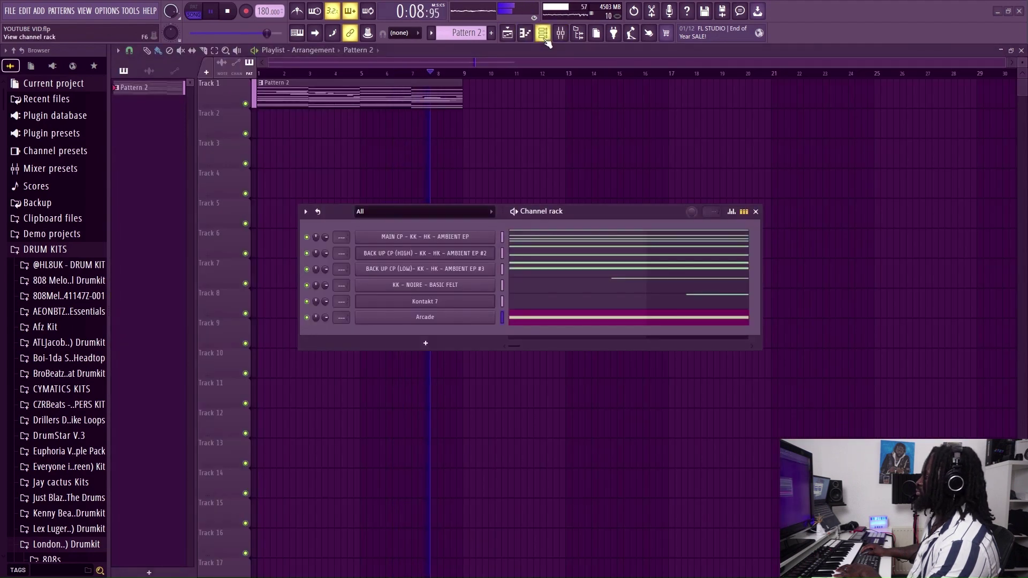
left_click(454, 316)
left_click(454, 316)
left_click(461, 317)
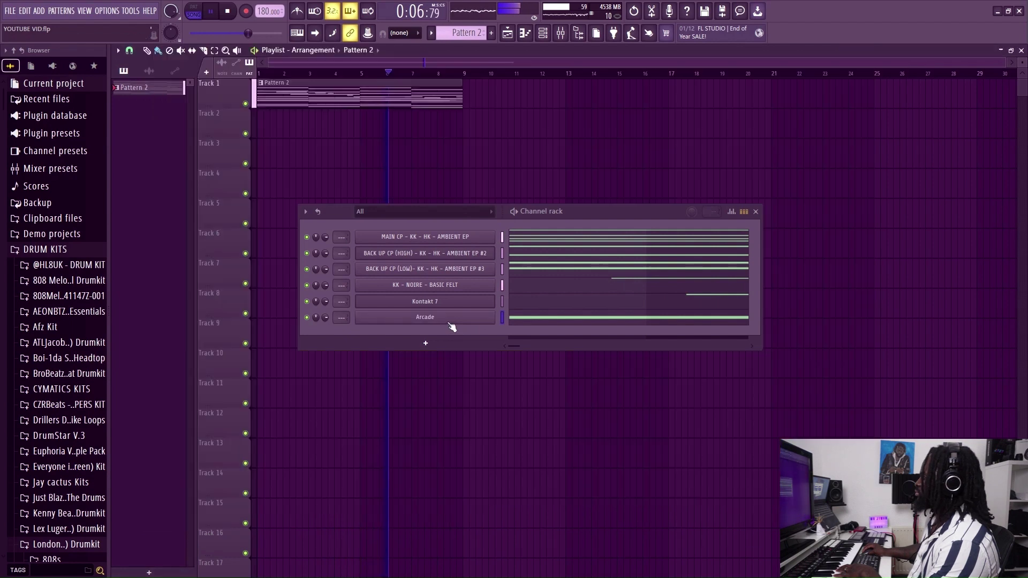
left_click(450, 321)
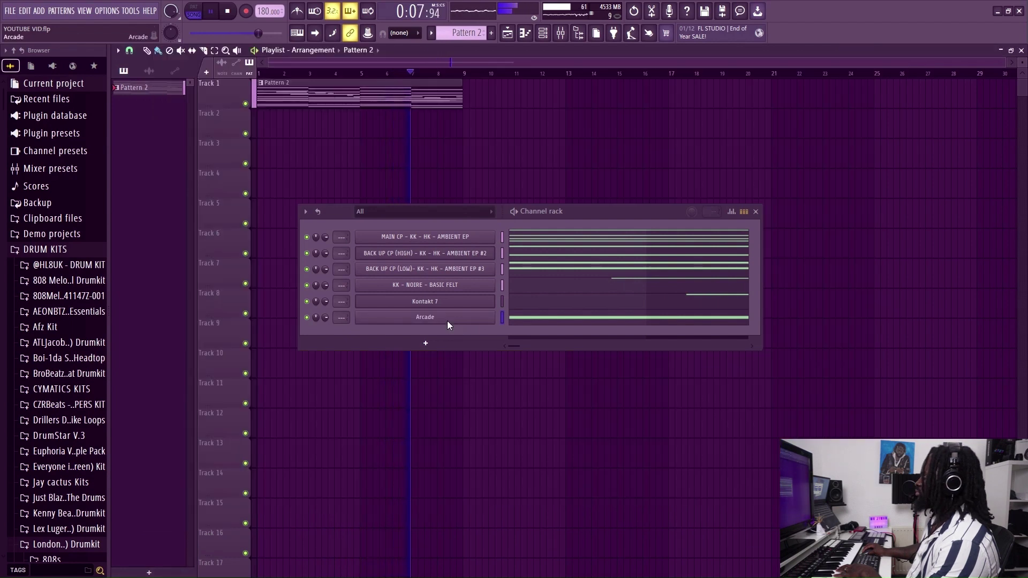
left_click(450, 322)
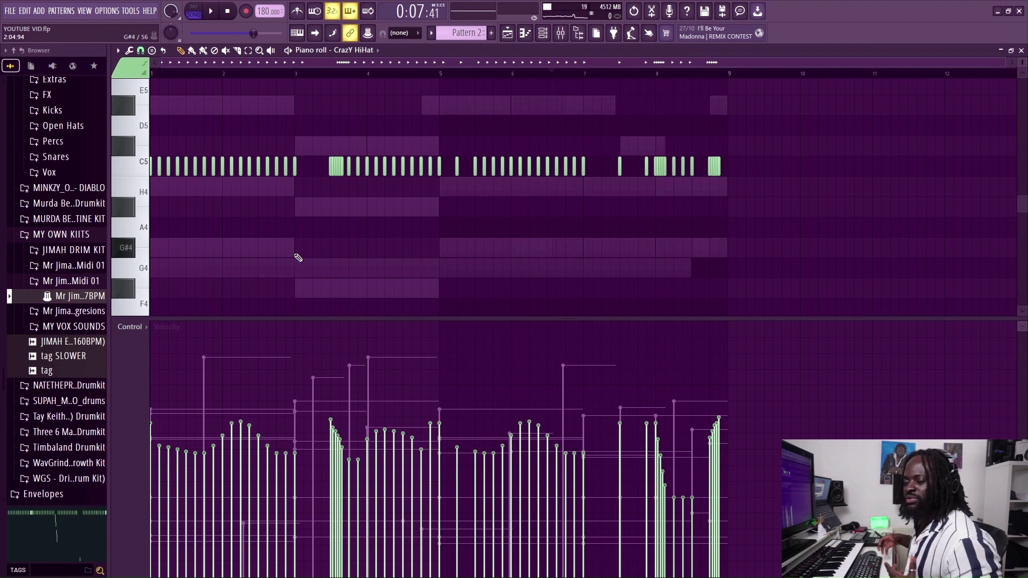
- Play back the pattern with the CrazY HiHat part and check the DRUMS group in the channel rack
key("space")
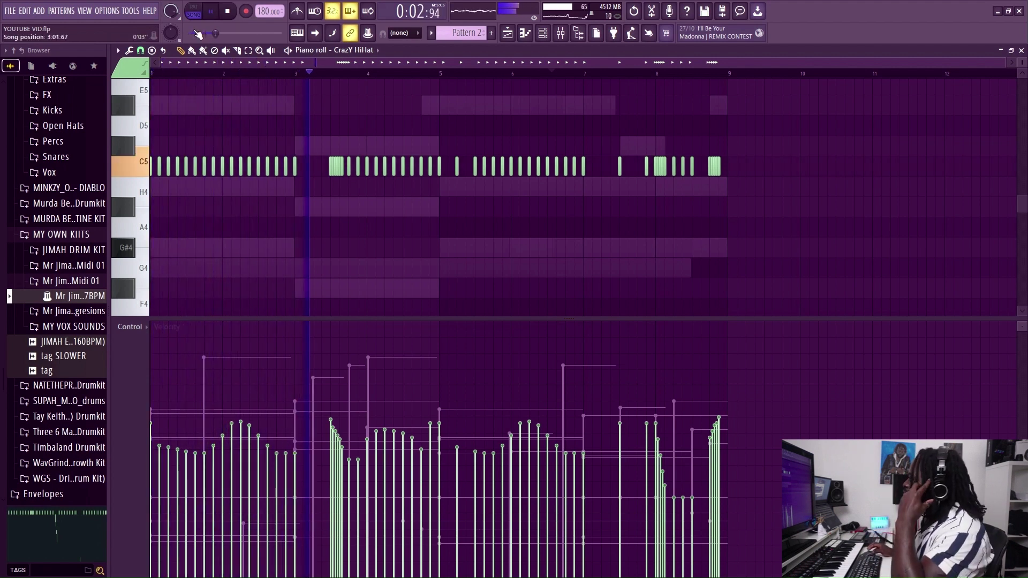
left_click(227, 51)
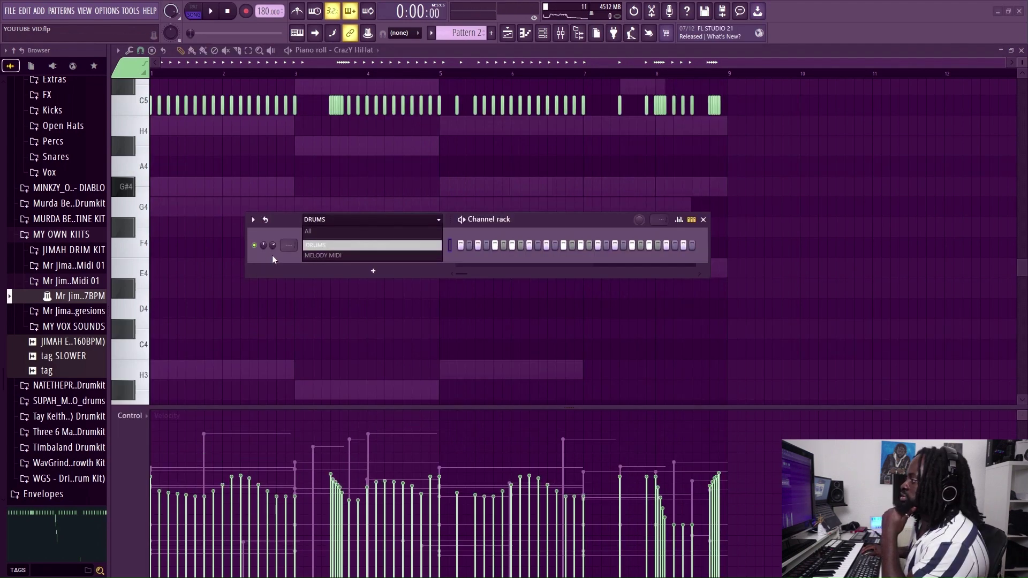
left_click(273, 259)
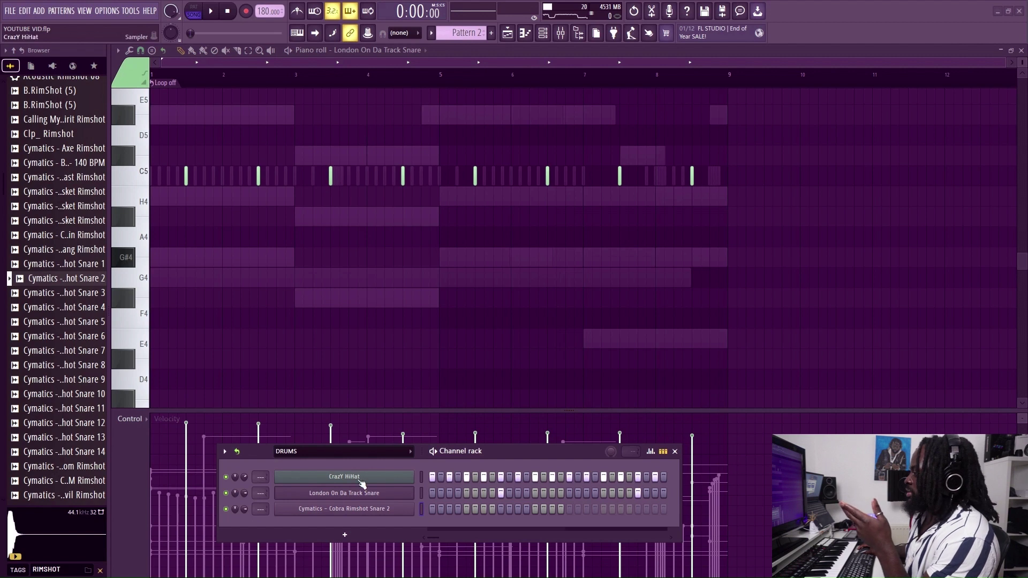
- Record five C5 hits for Cymatics - Cobra Rimshot Snare 2 live across the eight-bar pattern
right_click(385, 506)
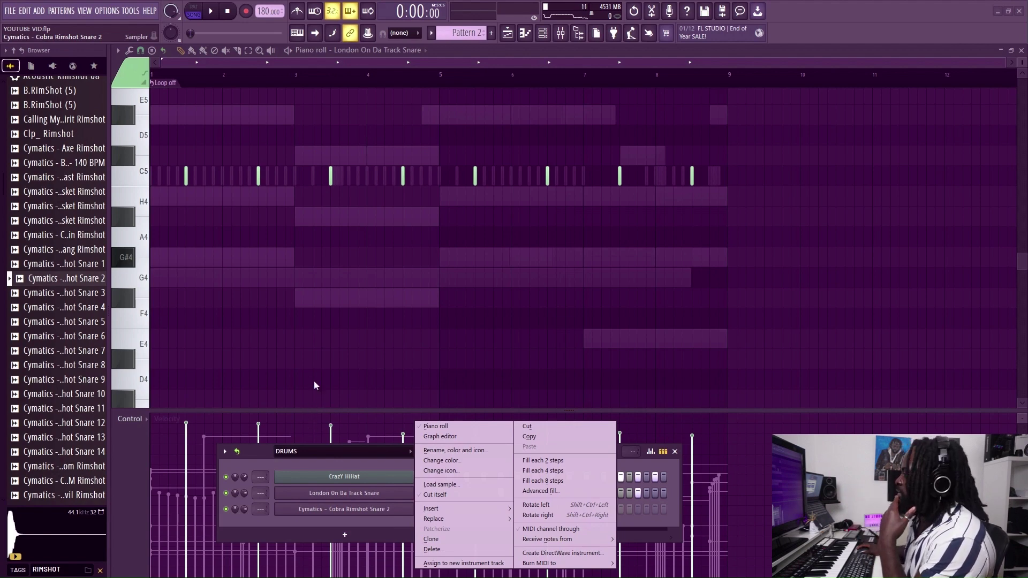
left_click(436, 427)
key("r")
left_click(538, 351)
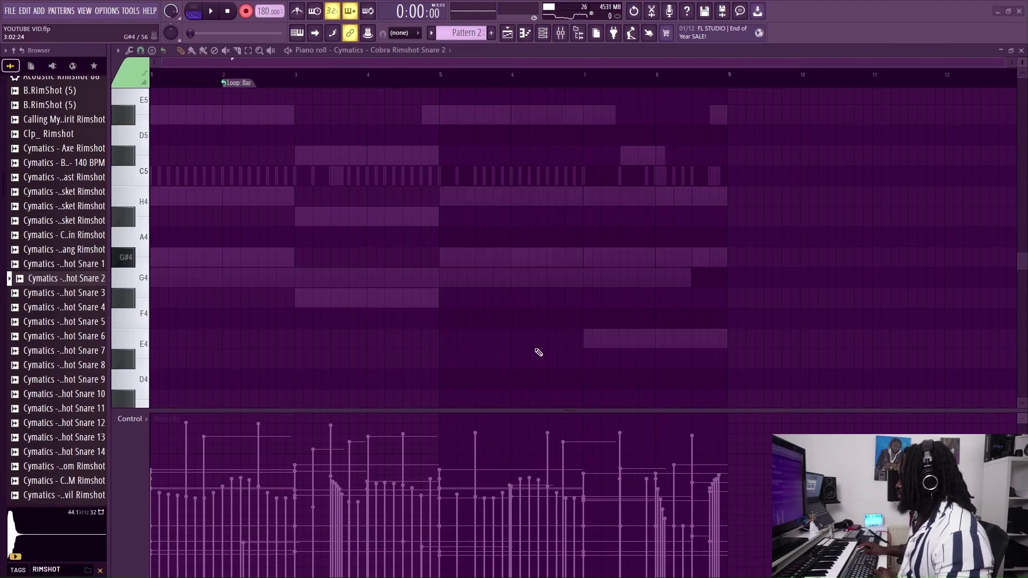
key("space")
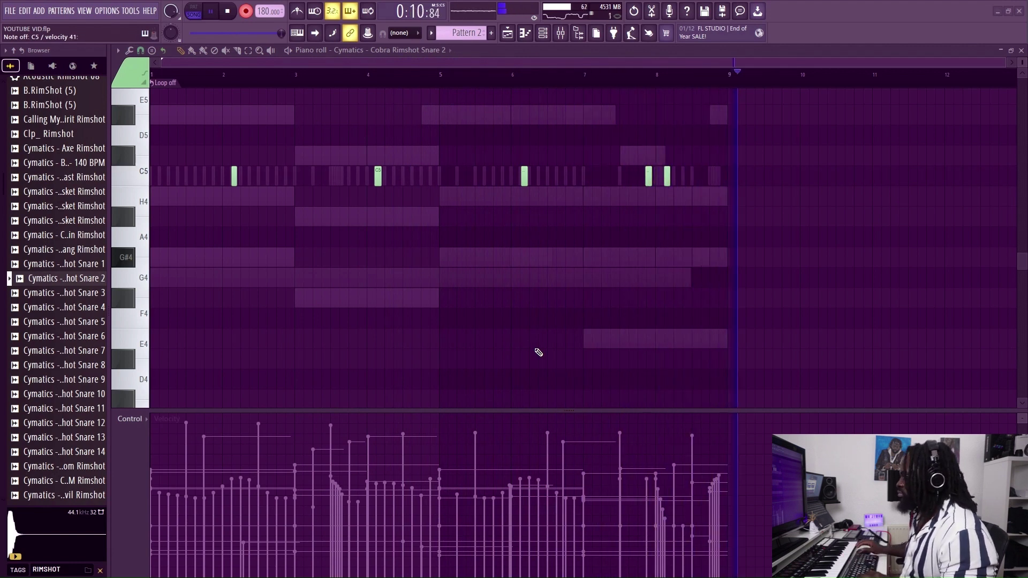
key("space")
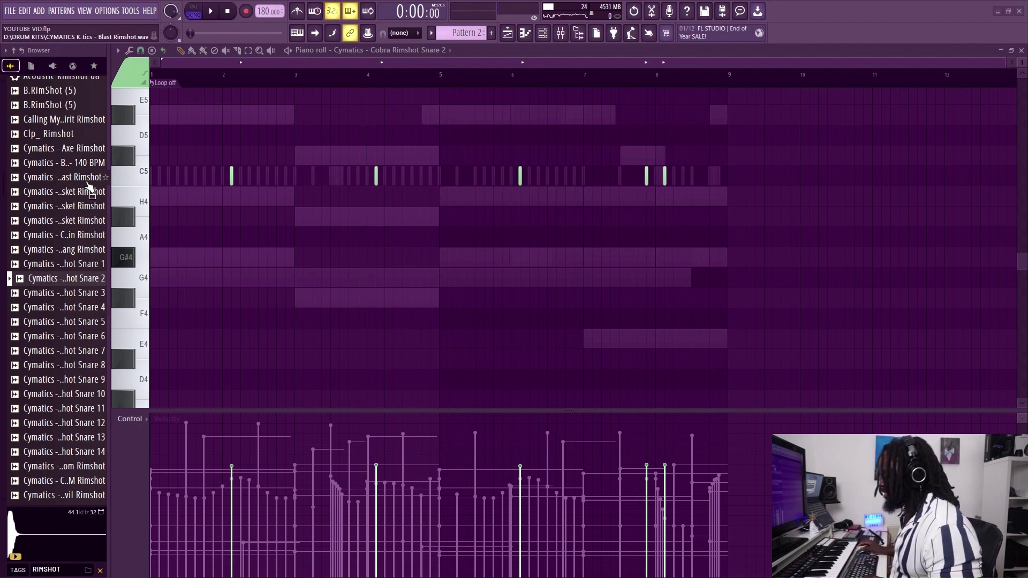
- Add the Cymatics - Casket Rimshot sample from the browser as a new drum channel
left_click_drag(80, 206, 584, 326)
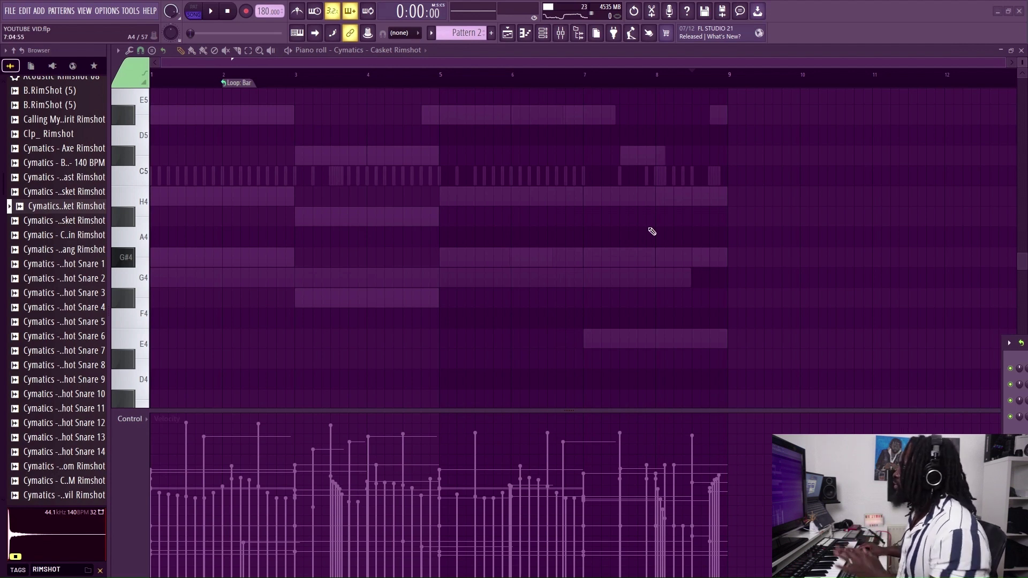
- Record a single C5 hit for Cymatics - Casket Rimshot live near the end of bar 8, and play the pattern back from the start
key("space")
key("Return")
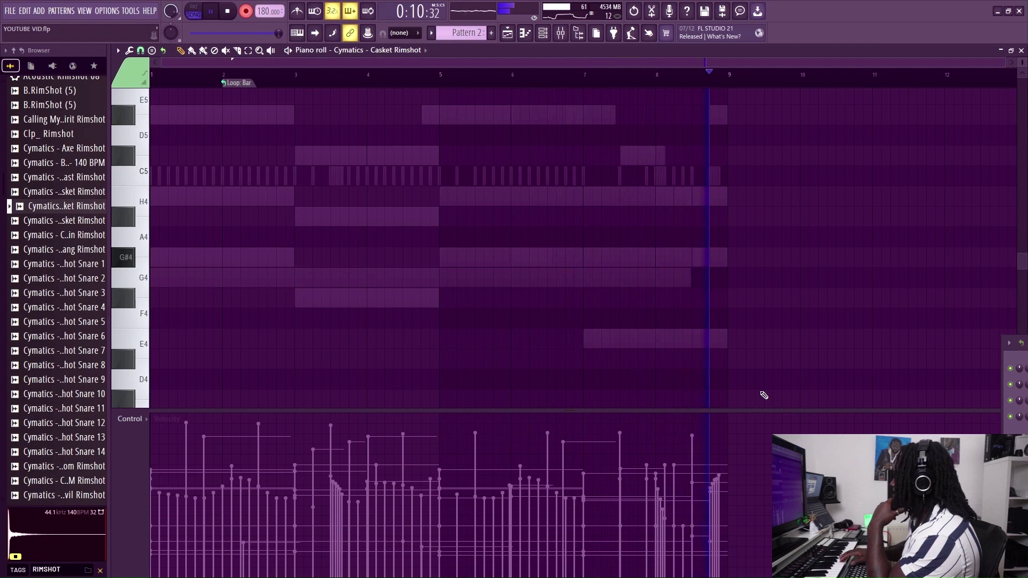
key("space")
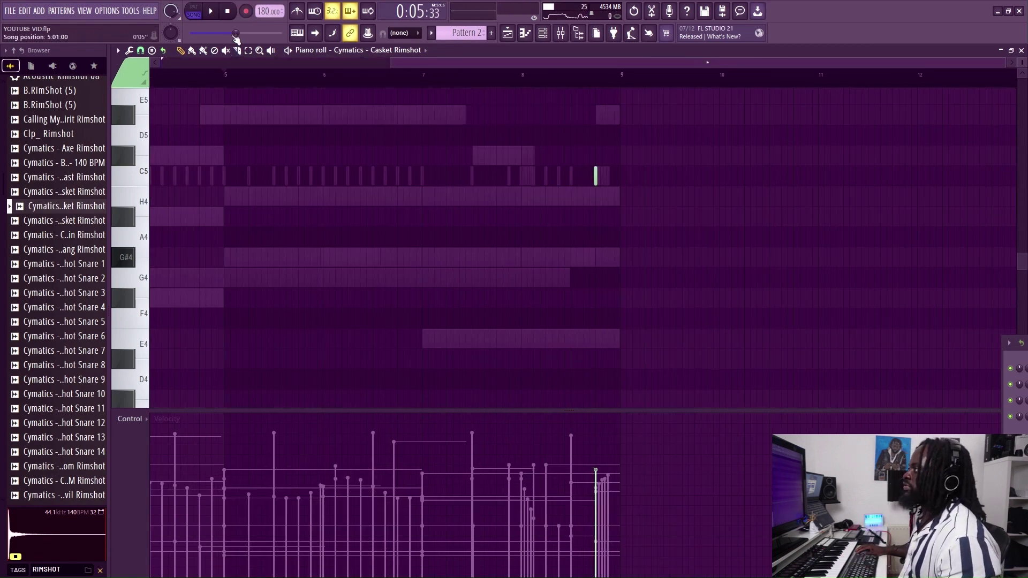
left_click_drag(236, 33, 190, 33)
key("space")
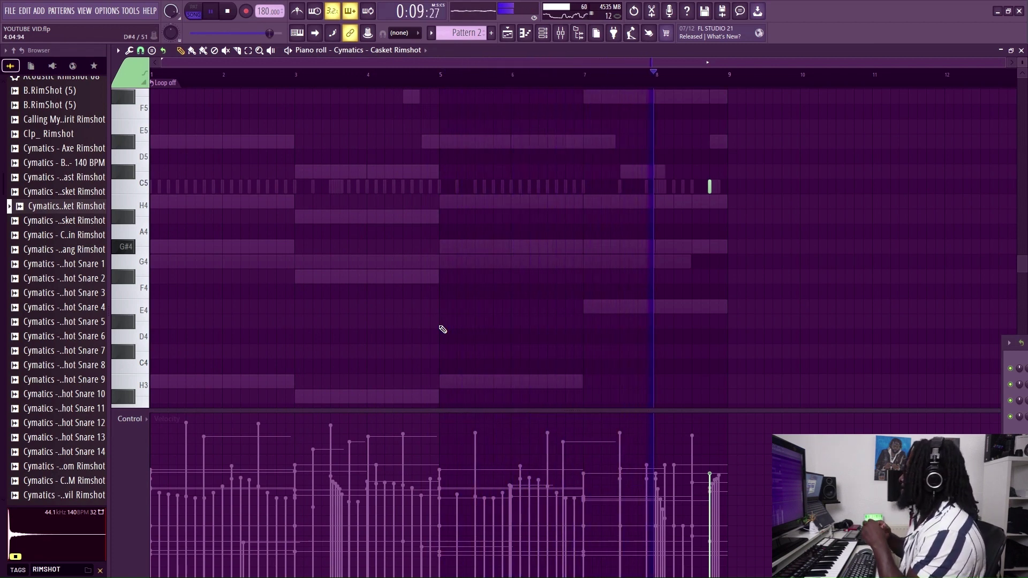
key("space")
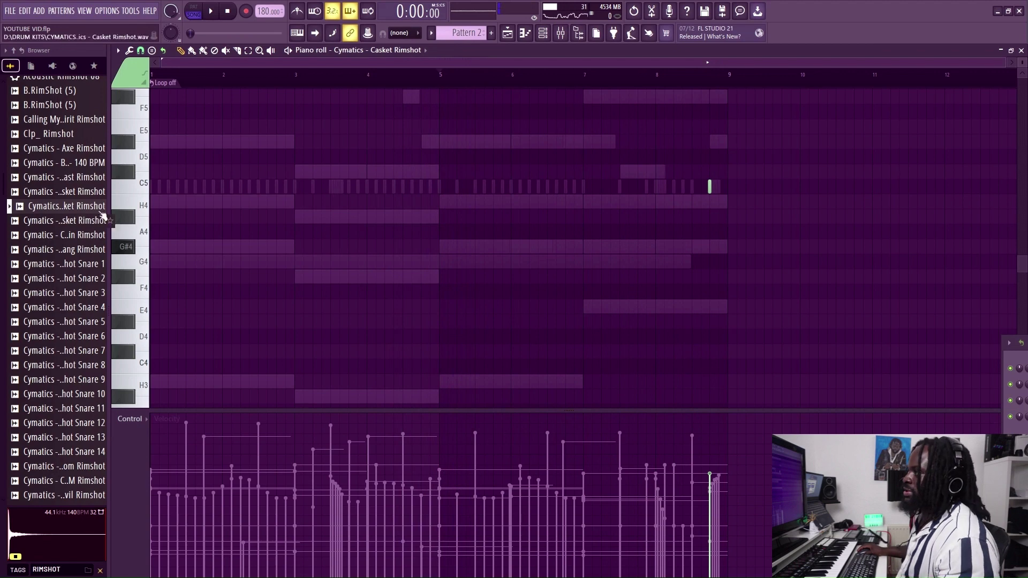
- Browse the rimshot sample folders and add OHH 1 from the Open HH one-shots folder as a new channel in the DRUMS group
scroll(91, 161, "up", 10)
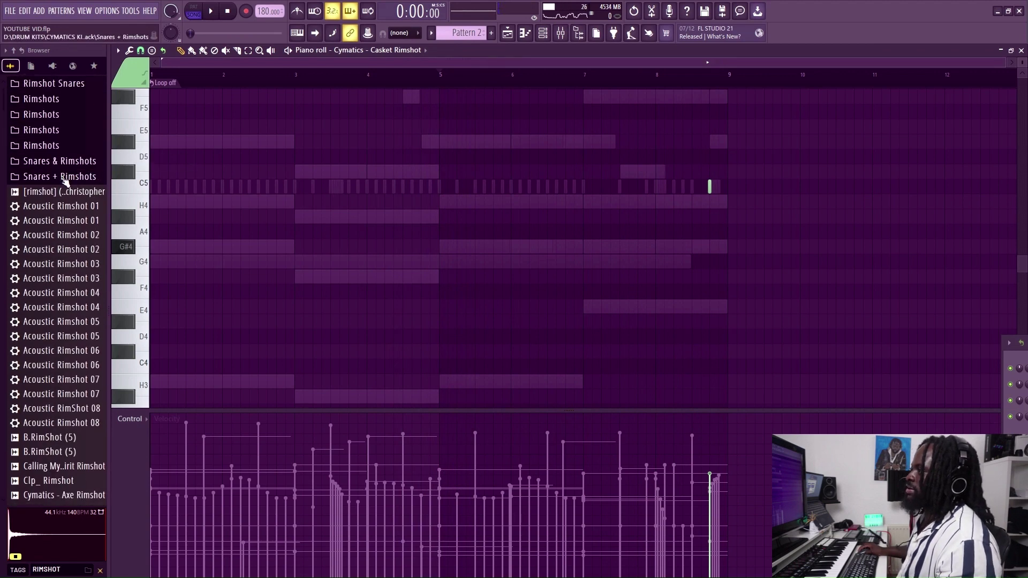
left_click(66, 178)
left_click(66, 178)
left_click(60, 162)
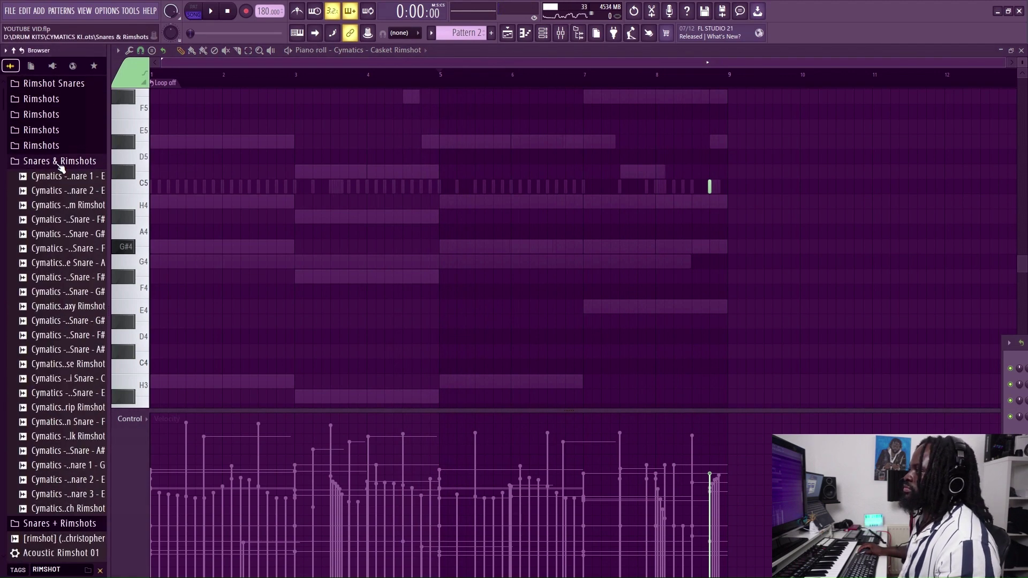
left_click(60, 162)
left_click(56, 177)
left_click(56, 178)
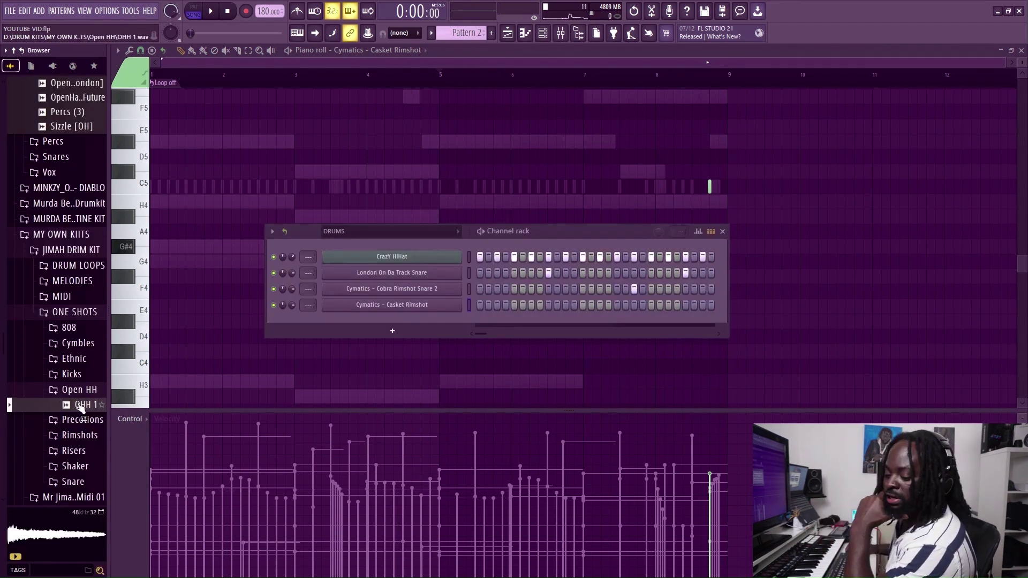
left_click_drag(80, 408, 365, 326)
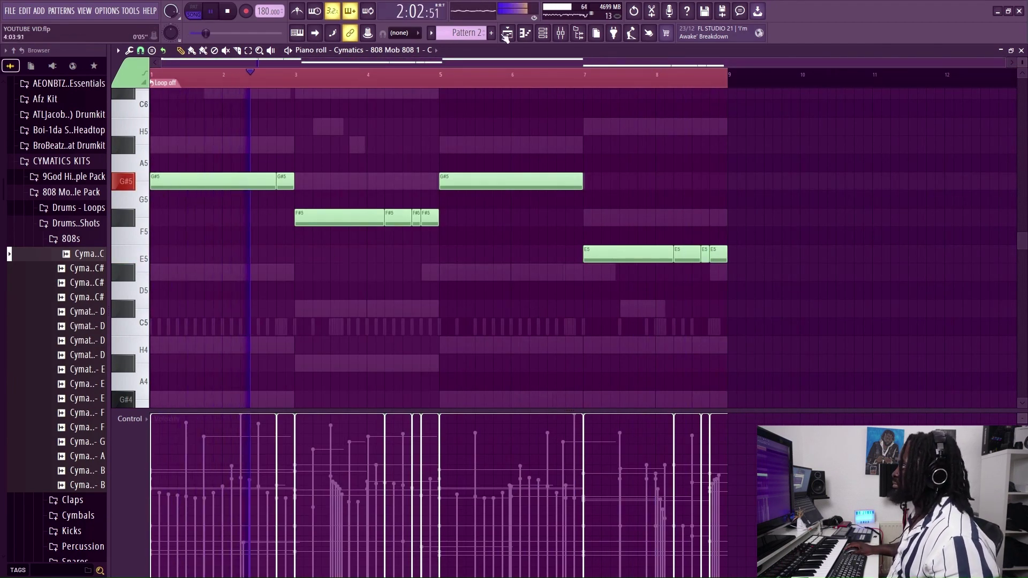
- Switch from the 808 piano roll to the playlist and bring up the channel rack's DRUMS group while the pattern plays
left_click(561, 34)
left_click(561, 34)
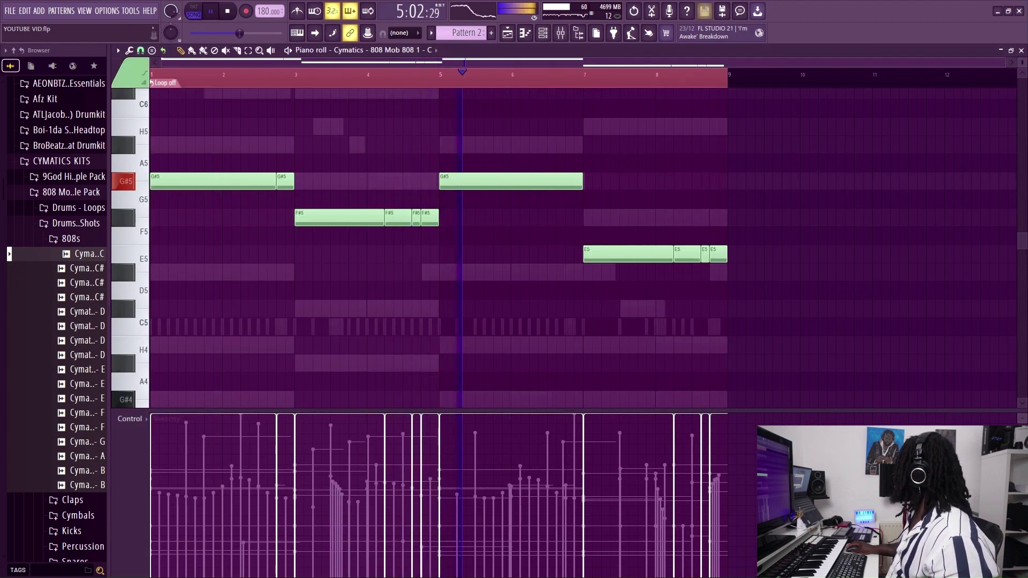
left_click(542, 32)
left_click(455, 322)
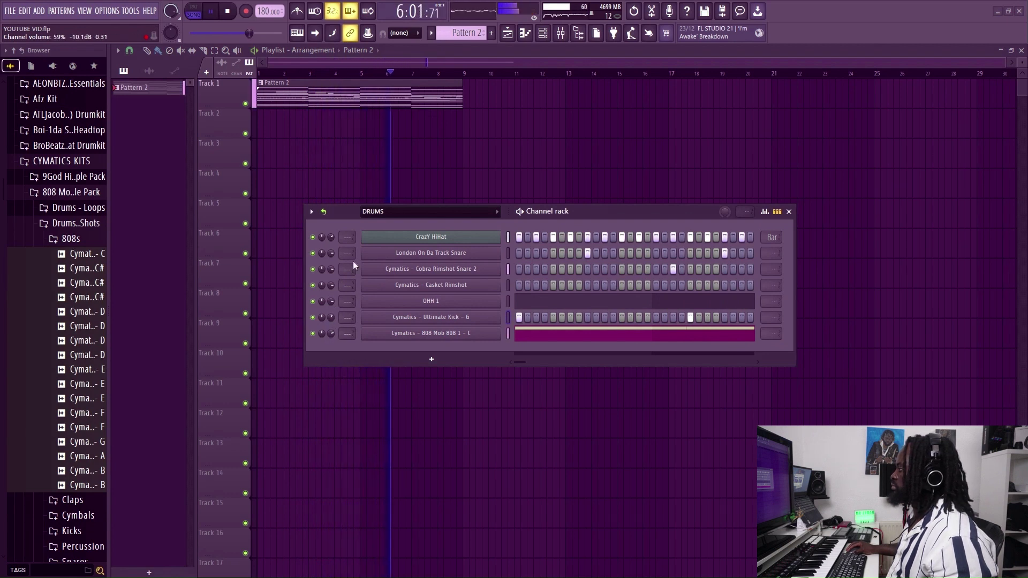
- Open the sampler settings of the Cymatics - Ultimate Kick - G channel, turn off Reverse polarity, and check it during playback
left_click(402, 318)
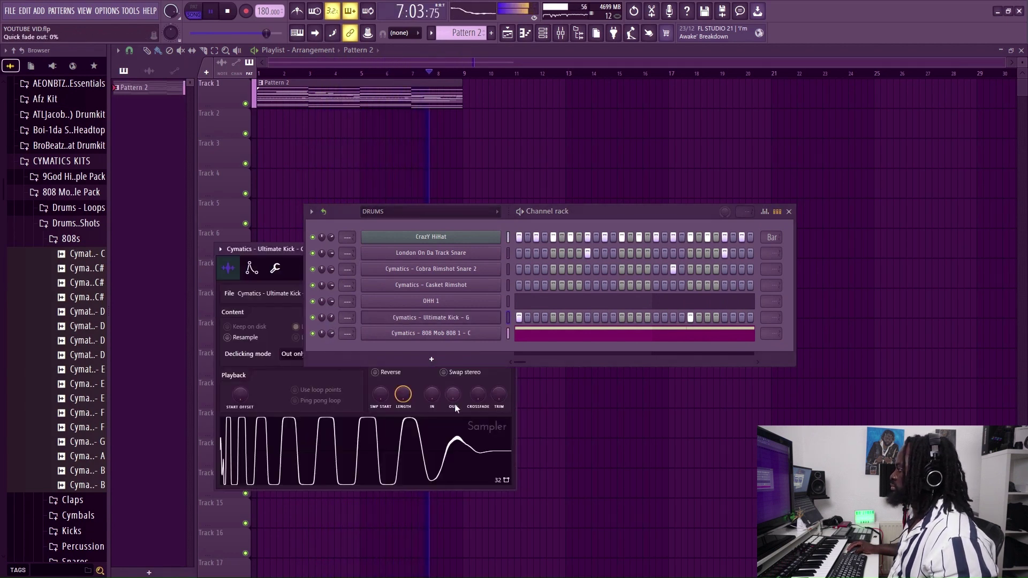
left_click_drag(348, 208, 415, 406)
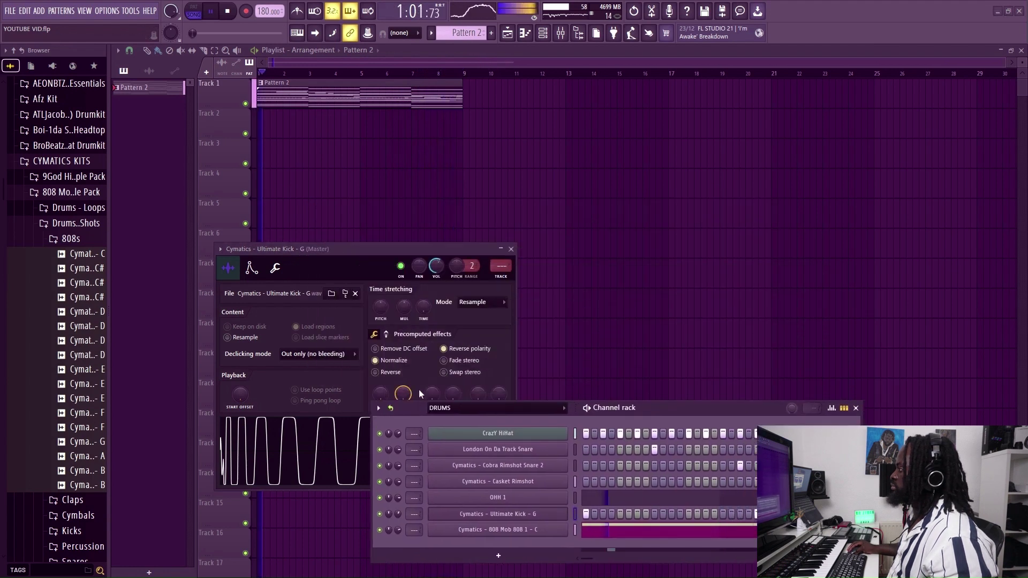
left_click(446, 372)
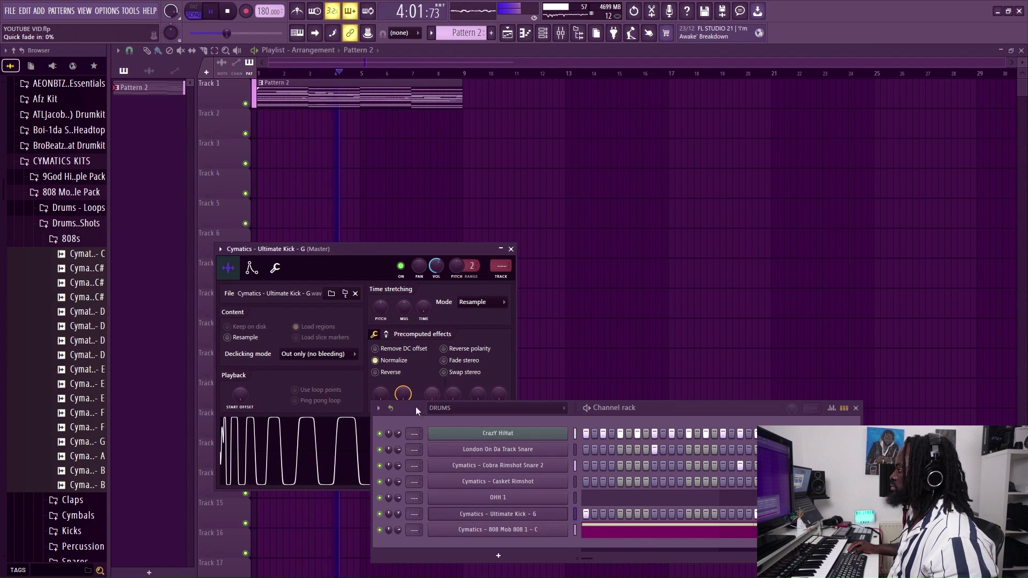
left_click_drag(416, 406, 291, 243)
key("space")
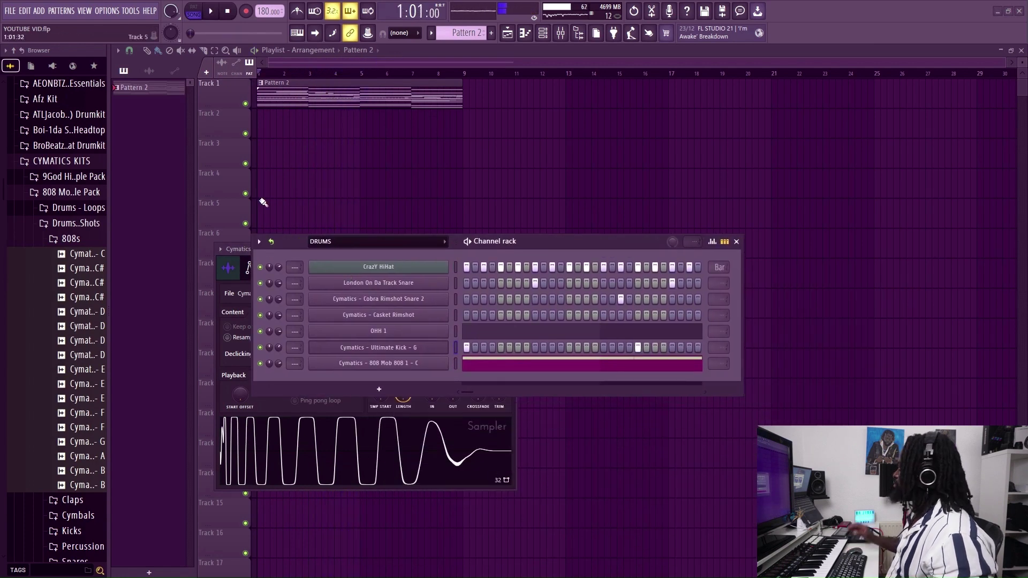